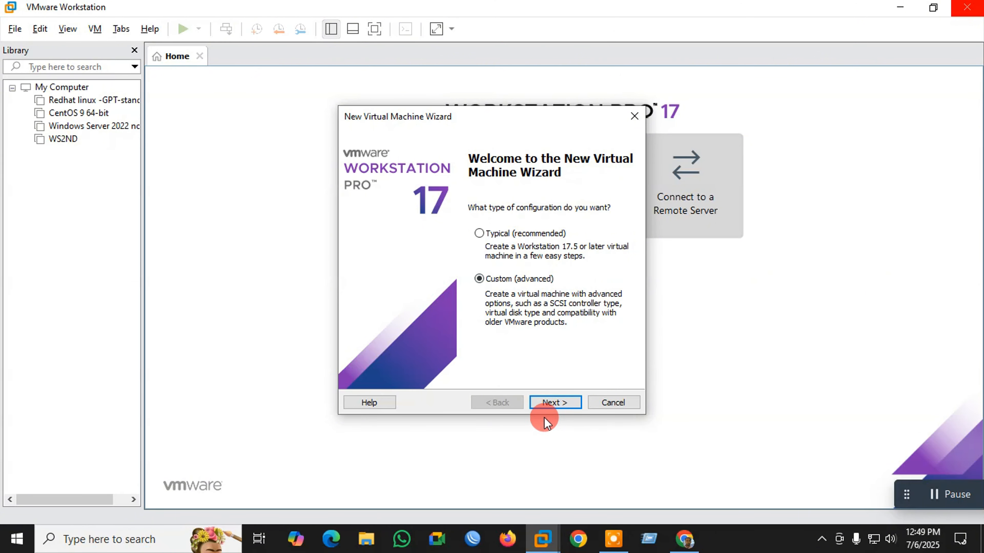
- Continue past the welcome page and keep Workstation 17.5 hardware compatibility
left_click(554, 403)
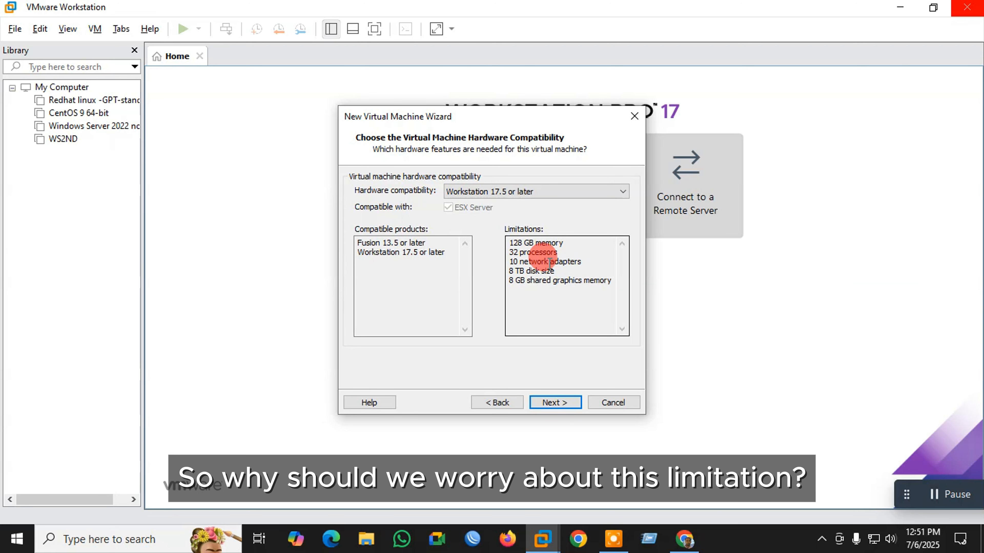
left_click(551, 406)
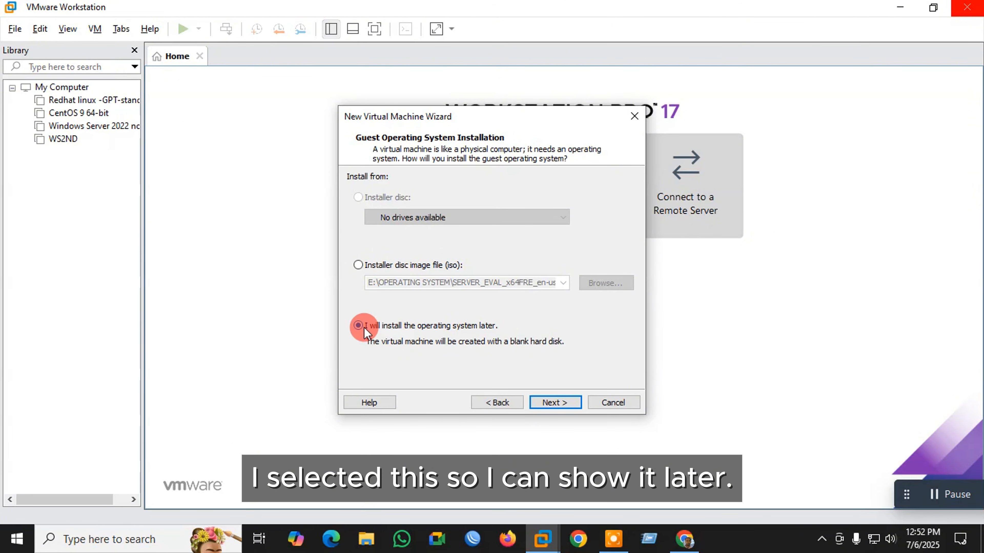
- Choose to install the OS later, then set the guest to Linux, Red Hat Enterprise Linux 9 64-bit
left_click(551, 401)
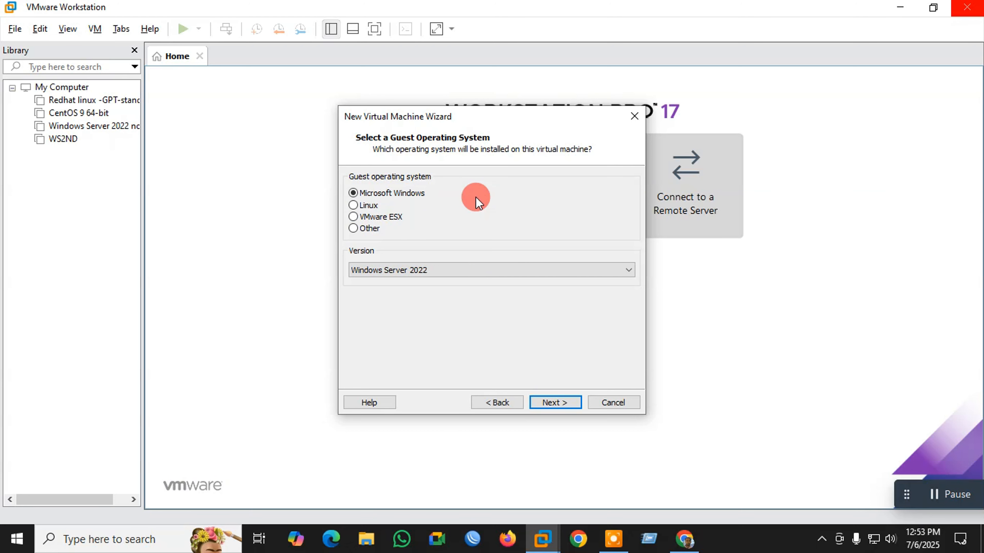
left_click(353, 207)
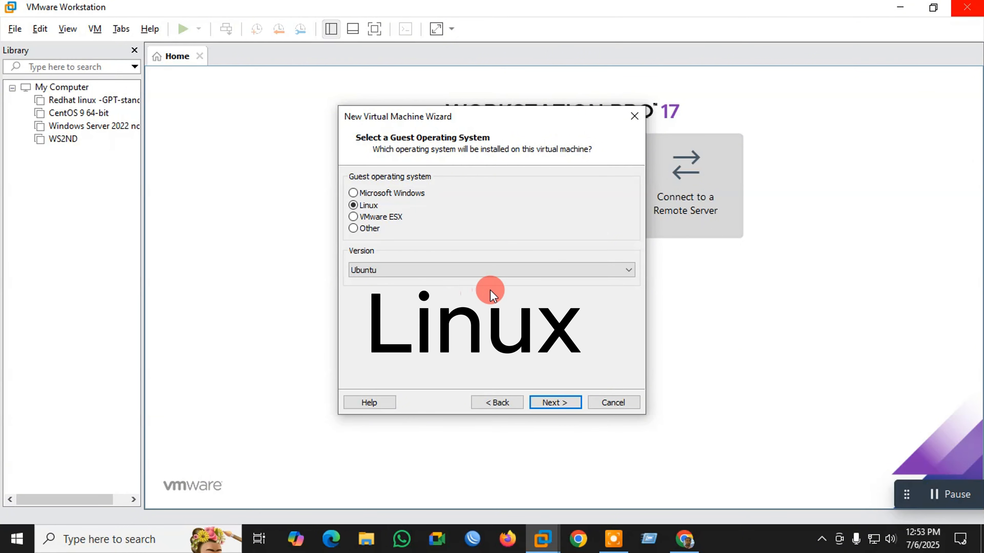
left_click(512, 270)
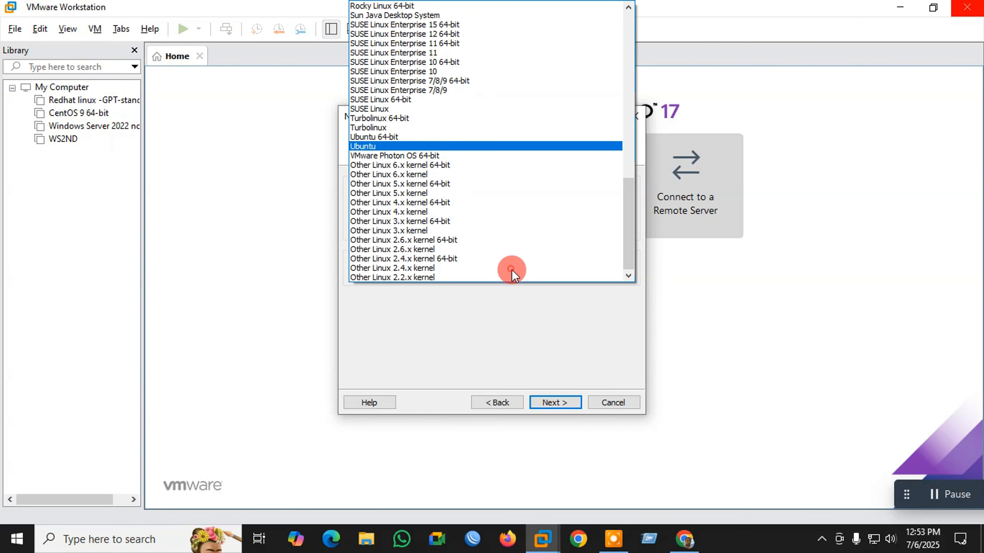
scroll(424, 136, "up", 6)
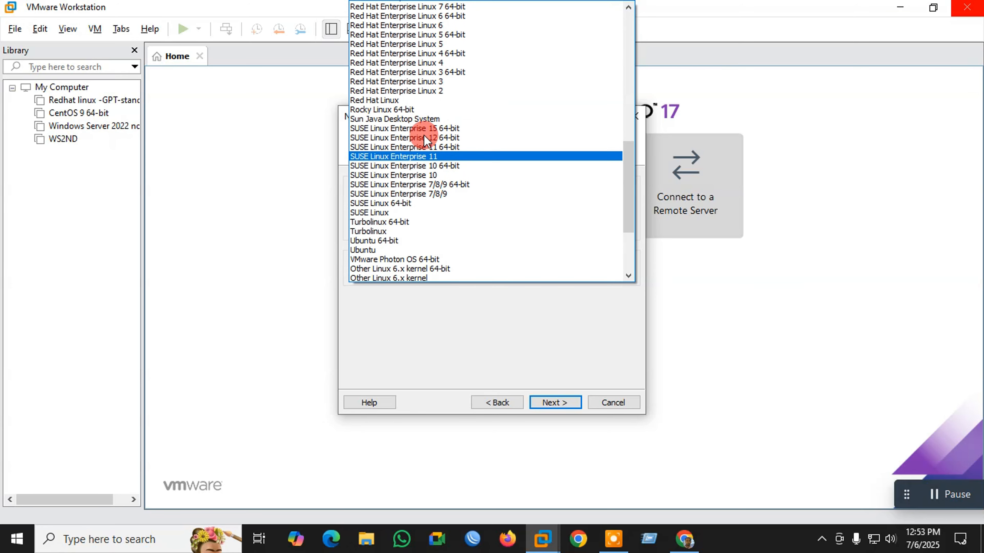
scroll(443, 142, "up", 2)
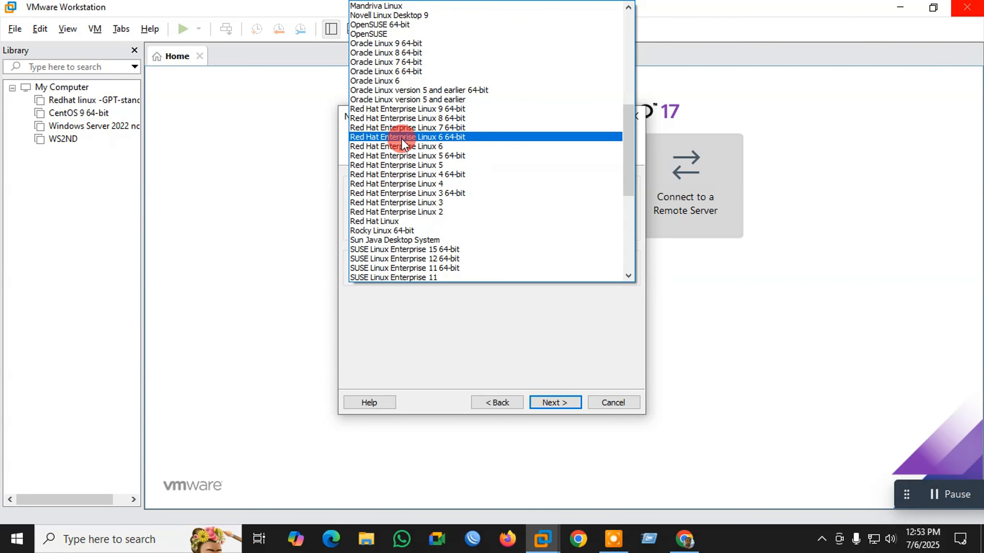
left_click(450, 111)
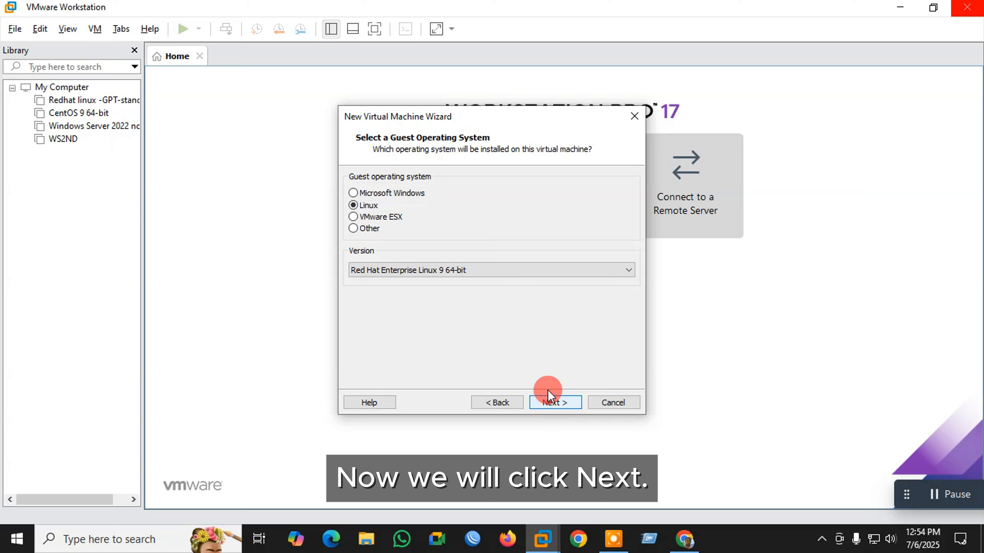
left_click(559, 401)
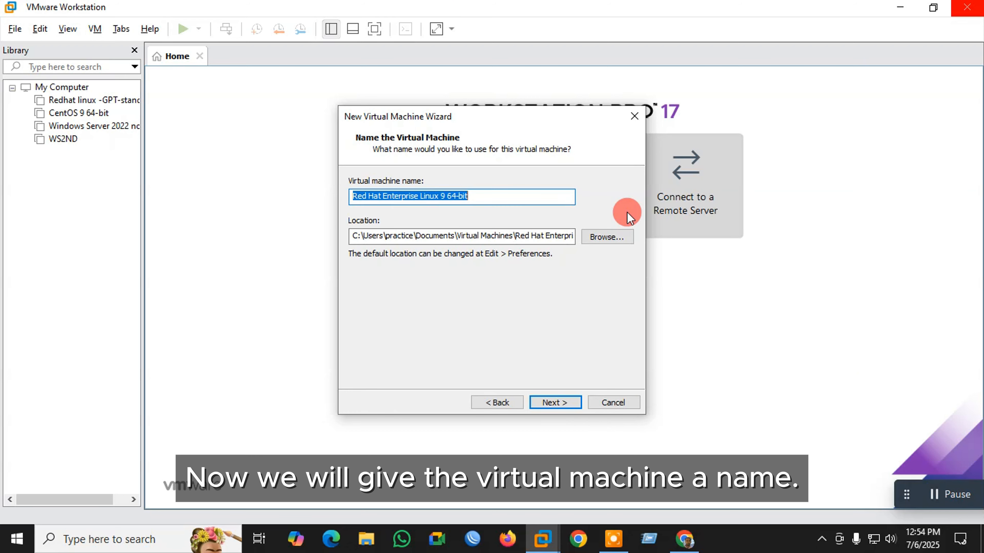
- Enter 'Red Hat Enterprise Linux 9 First machine' as the virtual machine name
left_click(490, 195)
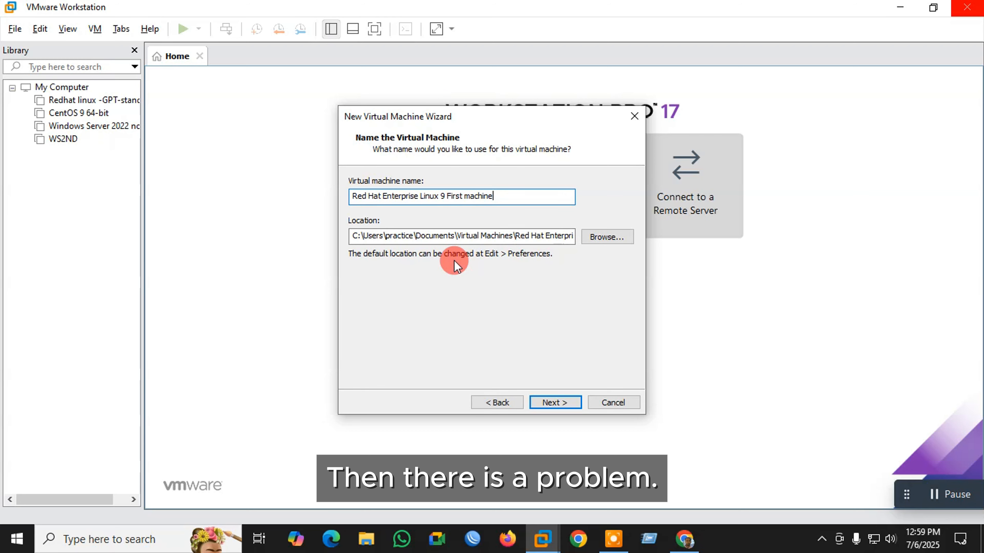
key("super")
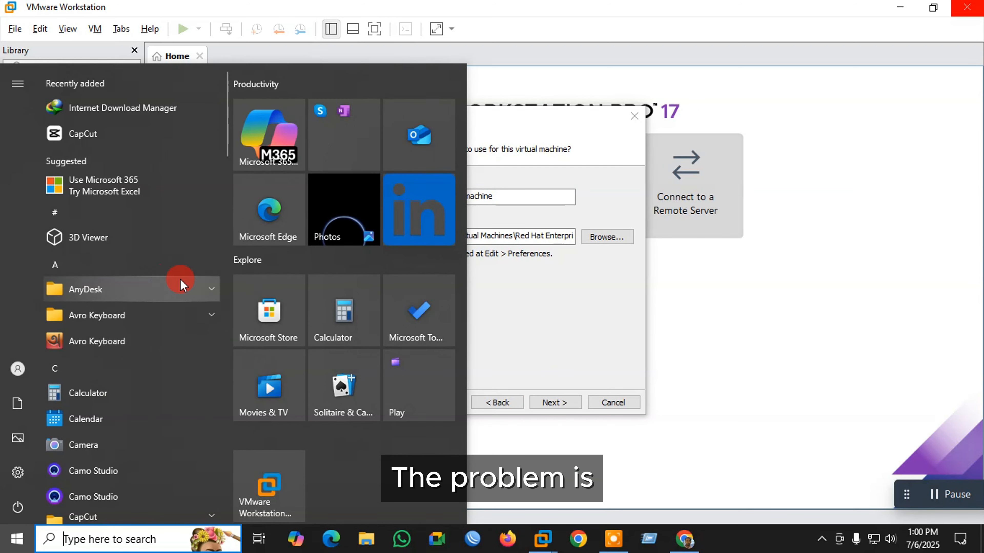
left_click(603, 326)
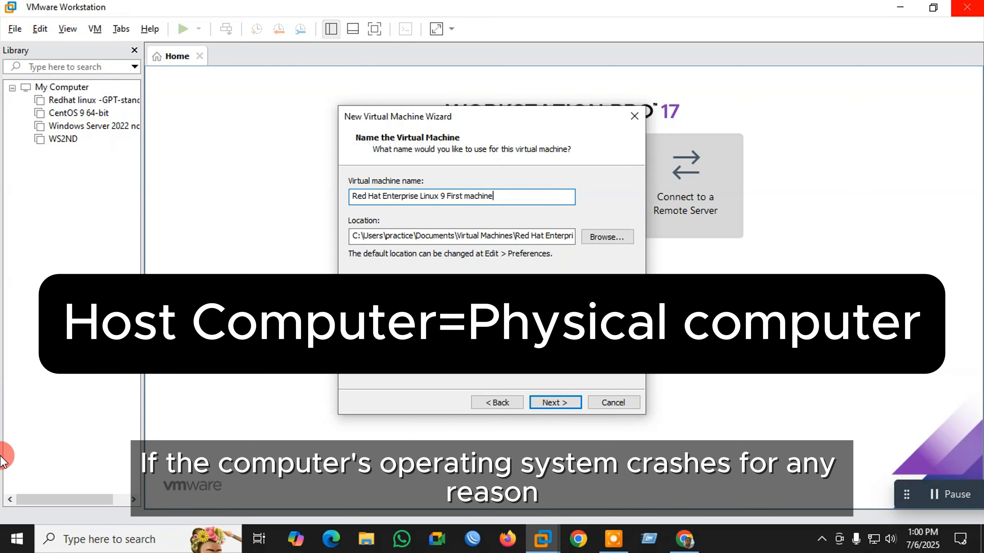
left_click(18, 539)
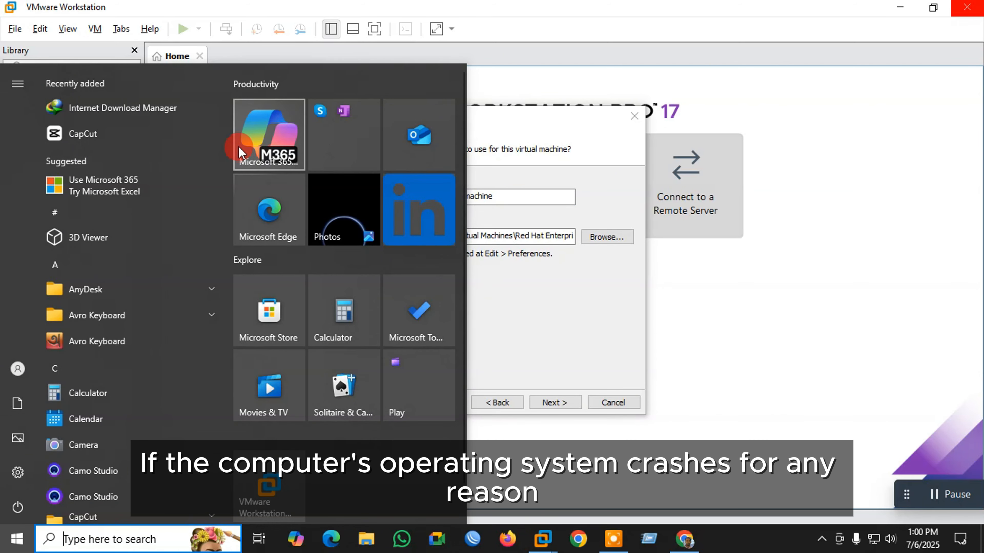
left_click(566, 305)
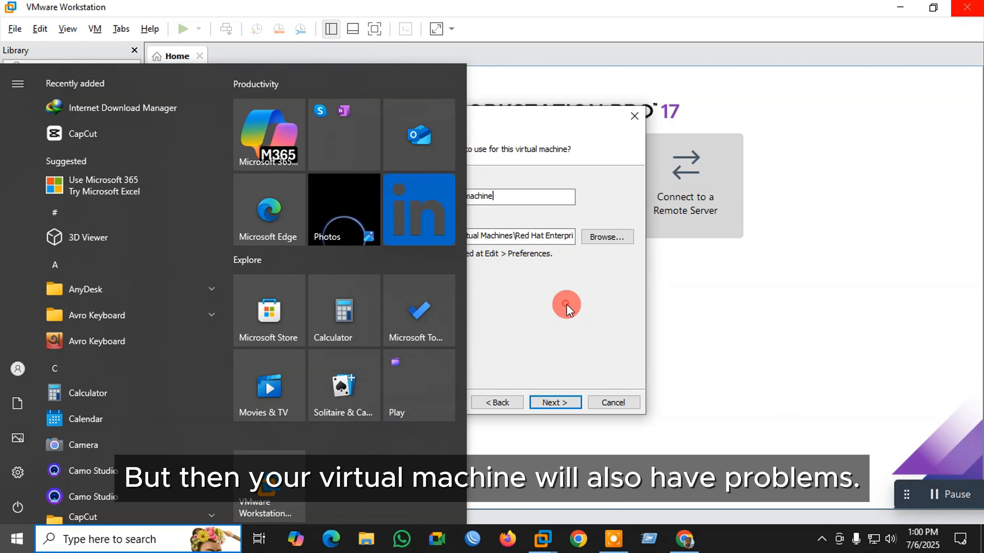
- Browse for a storage folder for the virtual machine's location
left_click(606, 237)
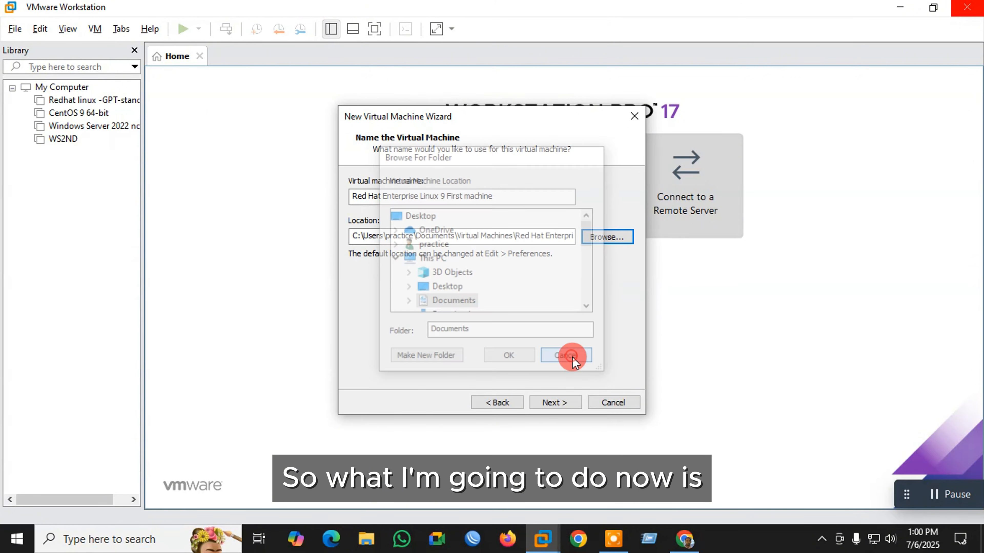
left_click(571, 356)
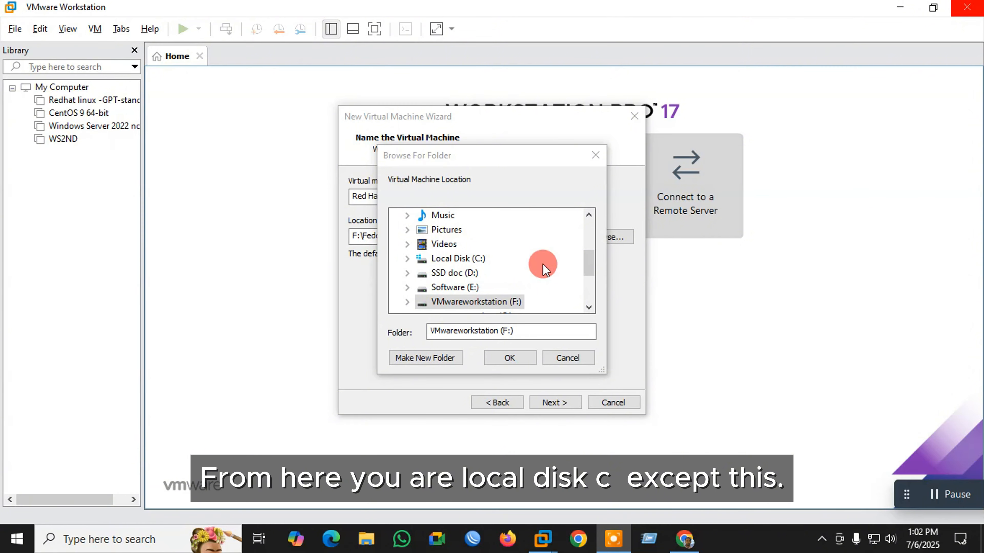
scroll(515, 265, "down", 2)
scroll(515, 265, "up", 2)
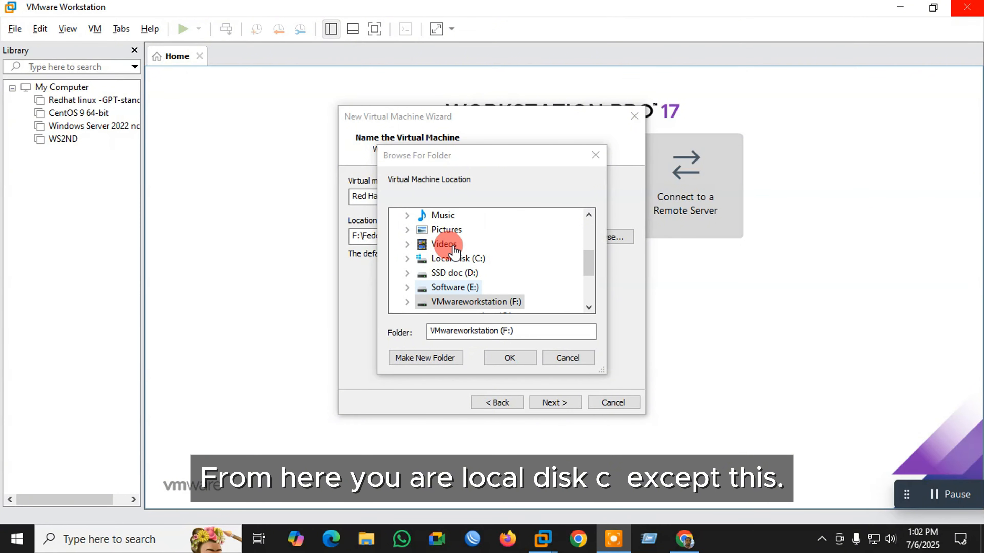
scroll(520, 283, "down", 2)
scroll(446, 251, "up", 1)
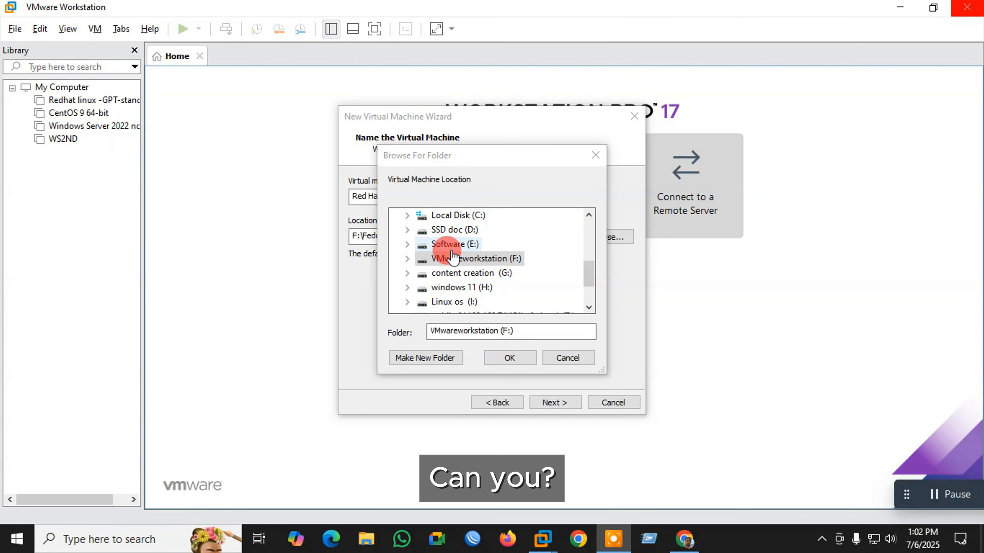
scroll(511, 276, "down", 1)
scroll(506, 271, "up", 1)
- Pick the Redhat Linux folder on VMwareworkstation (F:) so Location reads F:\Redhat Linux
left_click(441, 259)
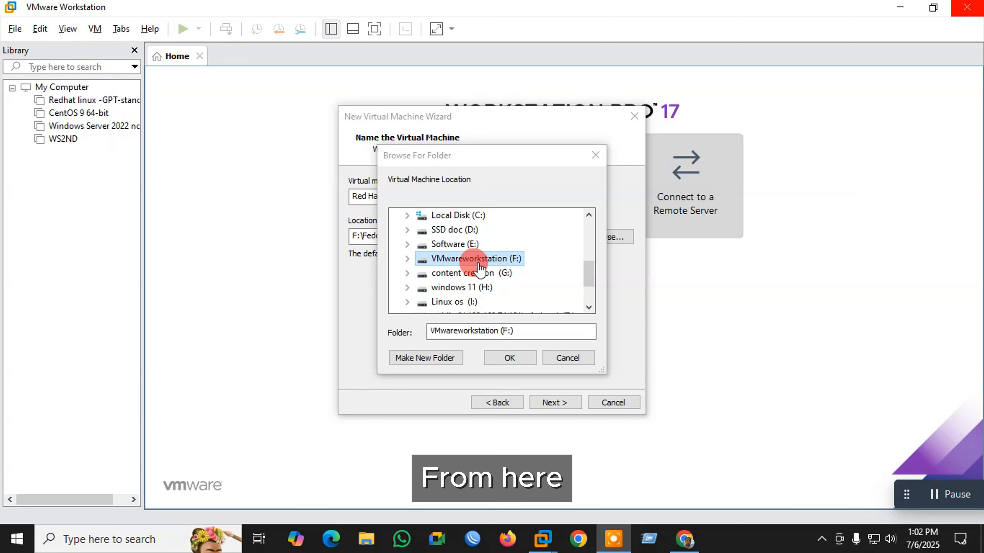
double_click(471, 258)
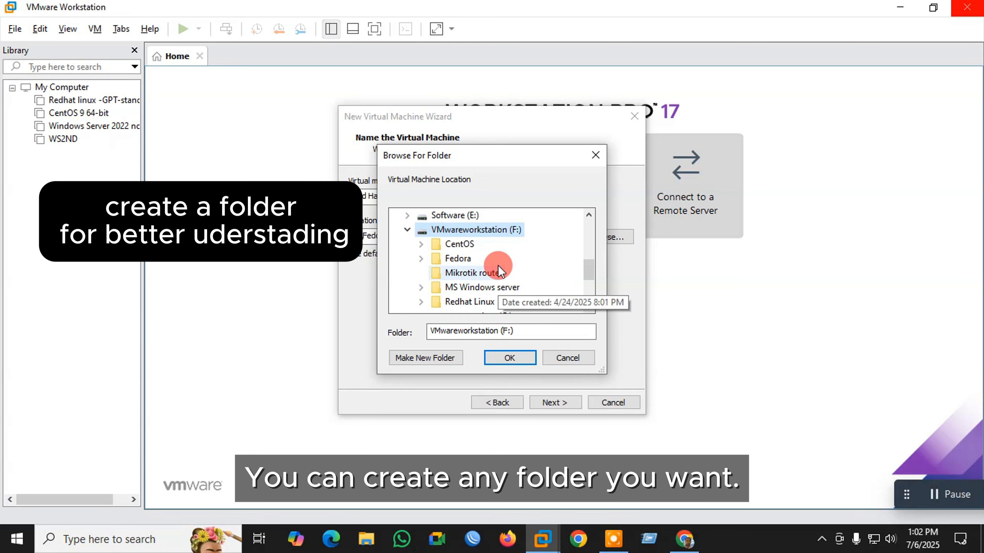
left_click(421, 246)
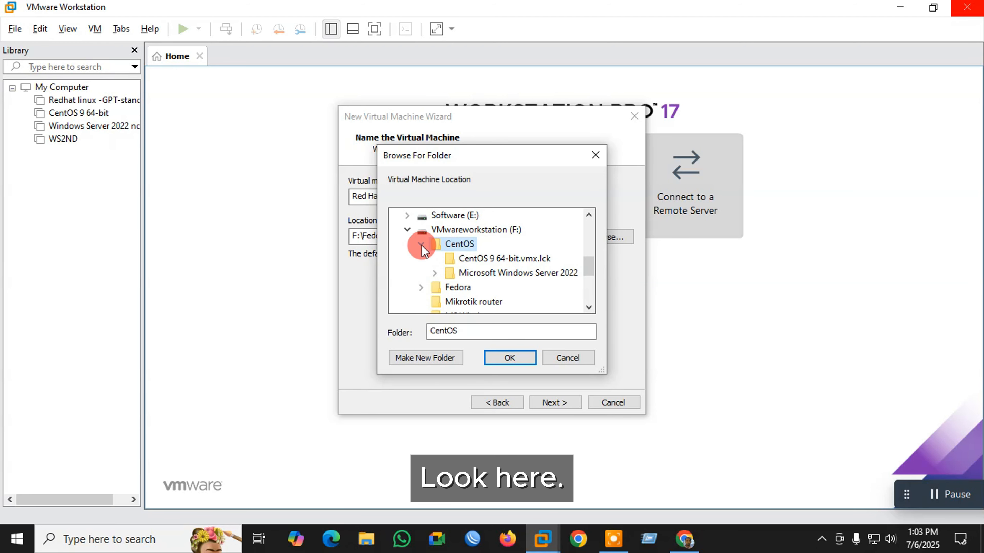
left_click(421, 245)
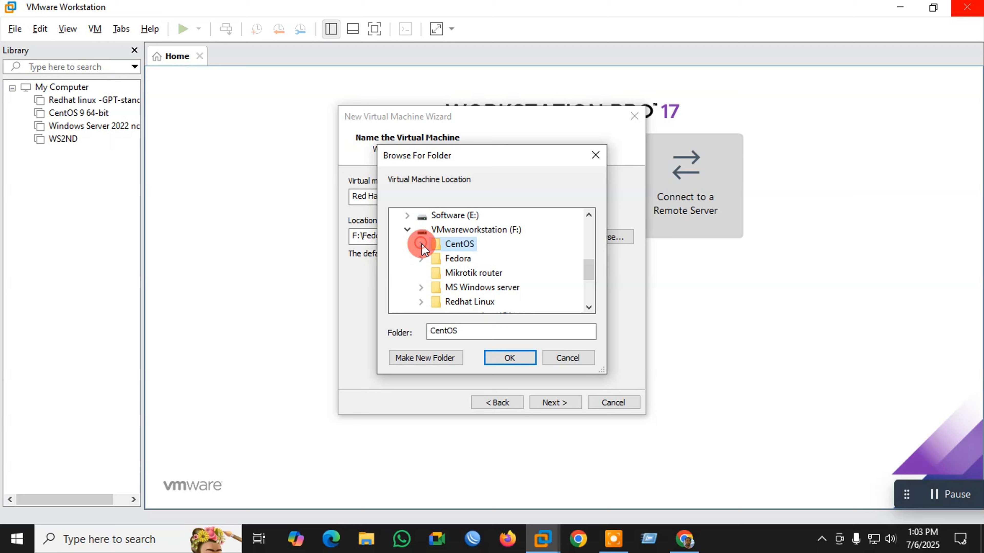
double_click(470, 303)
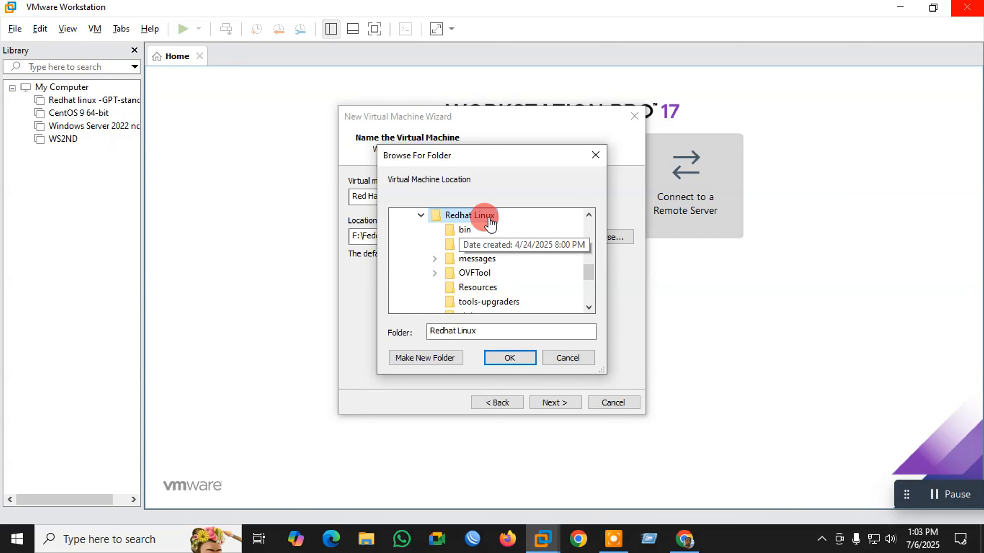
left_click(510, 358)
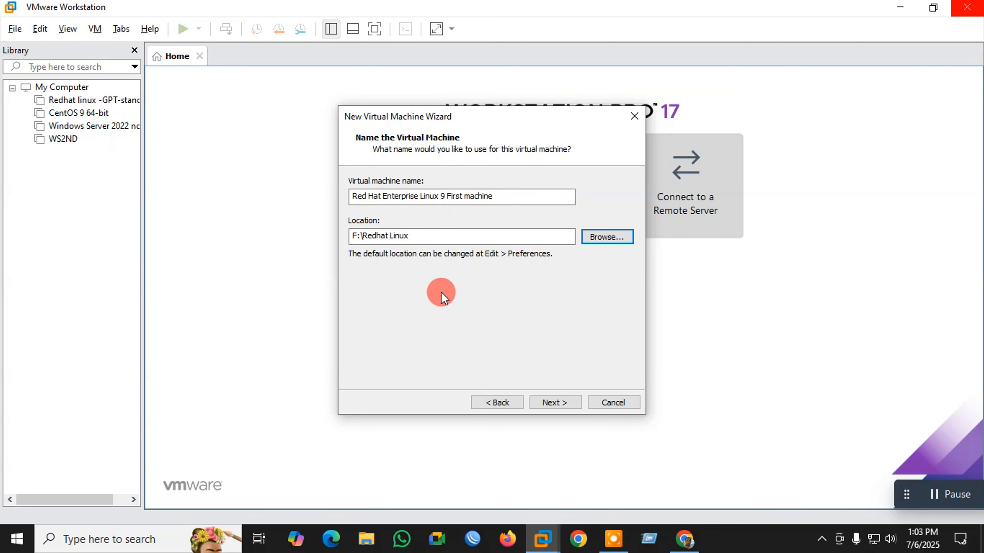
left_click(364, 545)
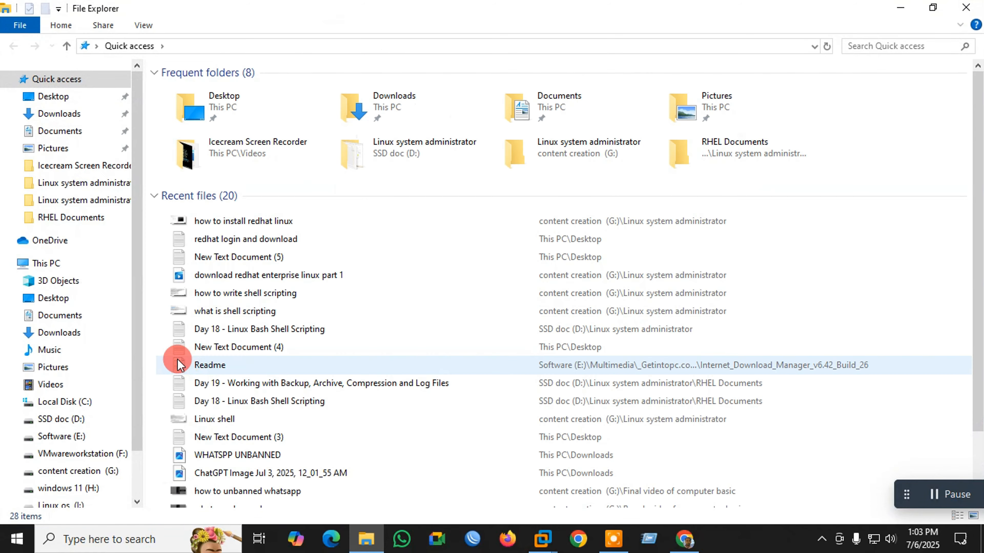
left_click(37, 263)
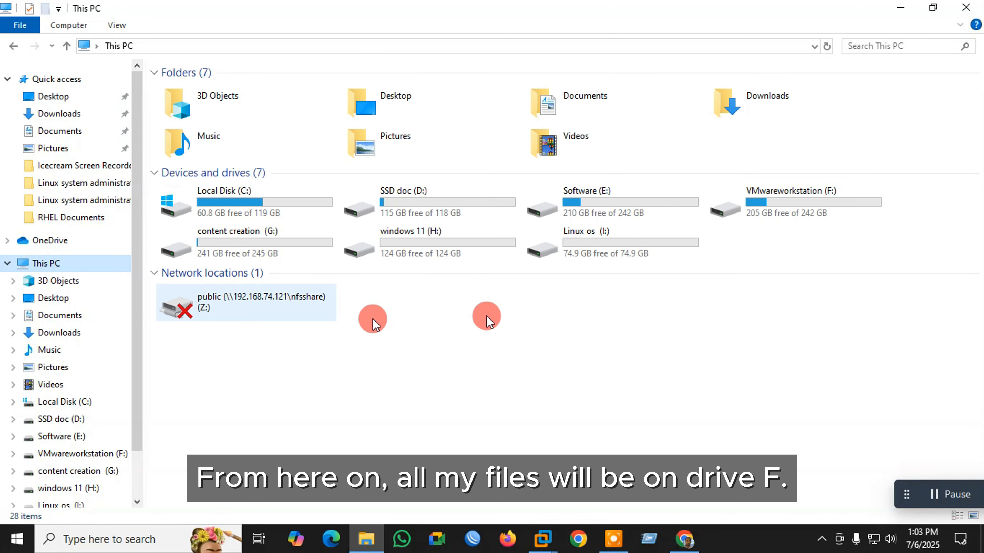
double_click(814, 197)
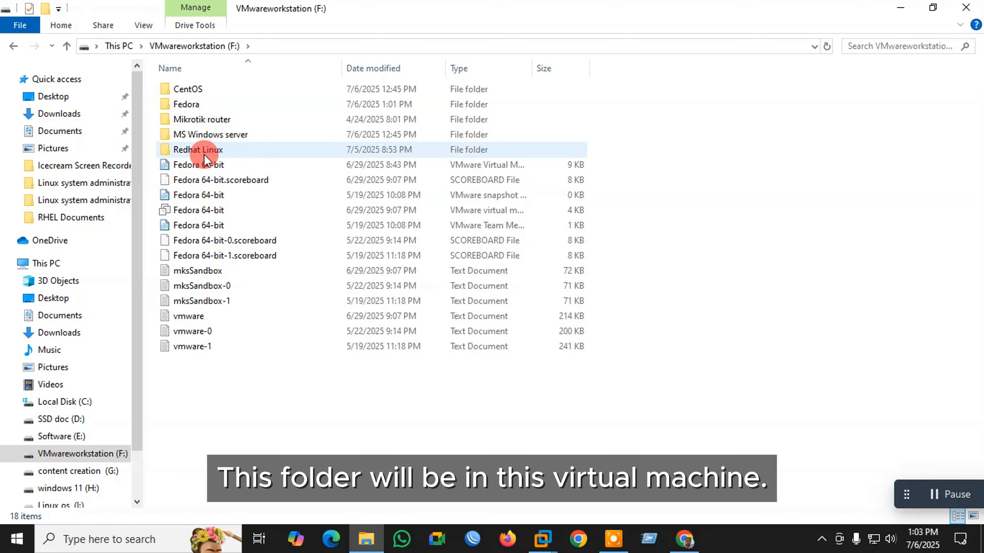
double_click(198, 153)
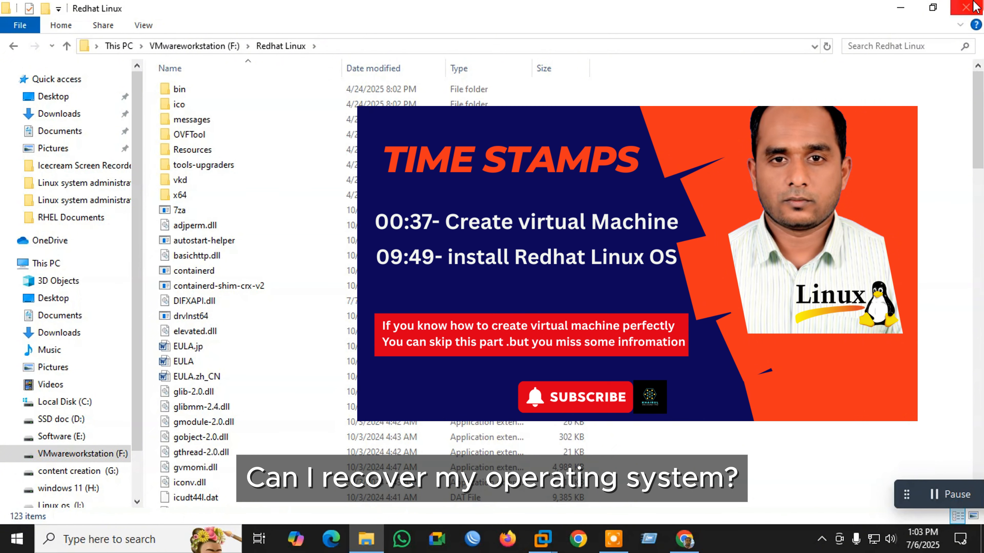
left_click(966, 8)
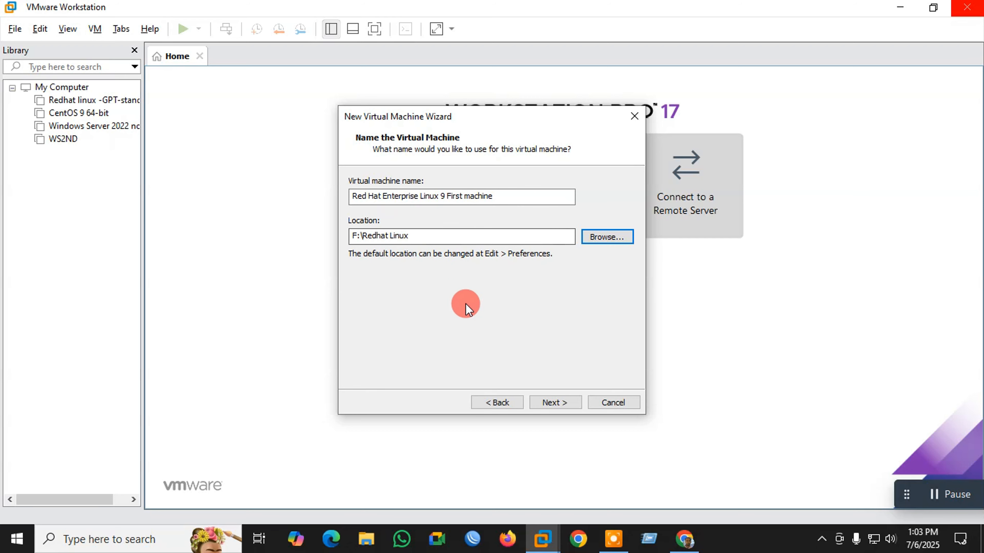
- Leave the naming page and accept the shared-location warning to reach Processor Configuration
left_click(556, 402)
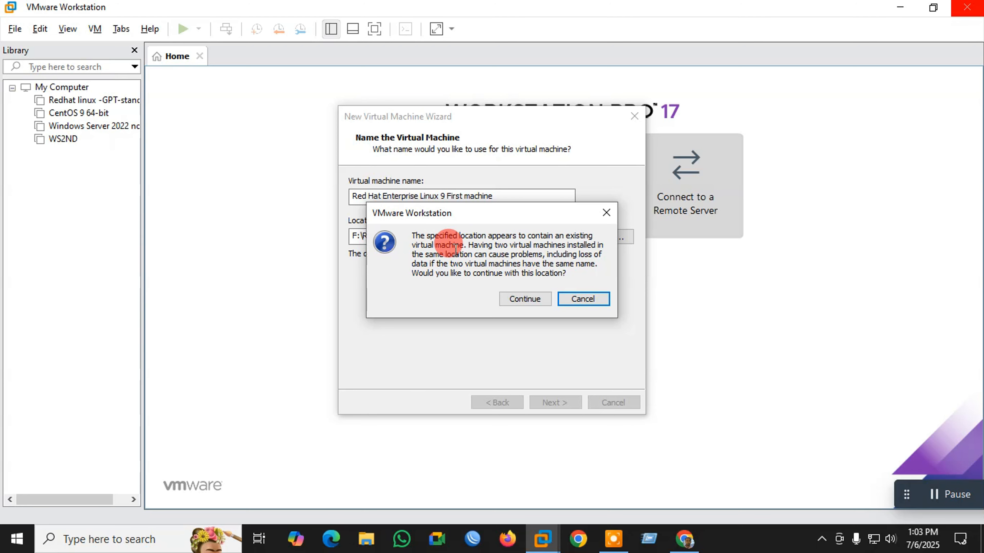
left_click(523, 299)
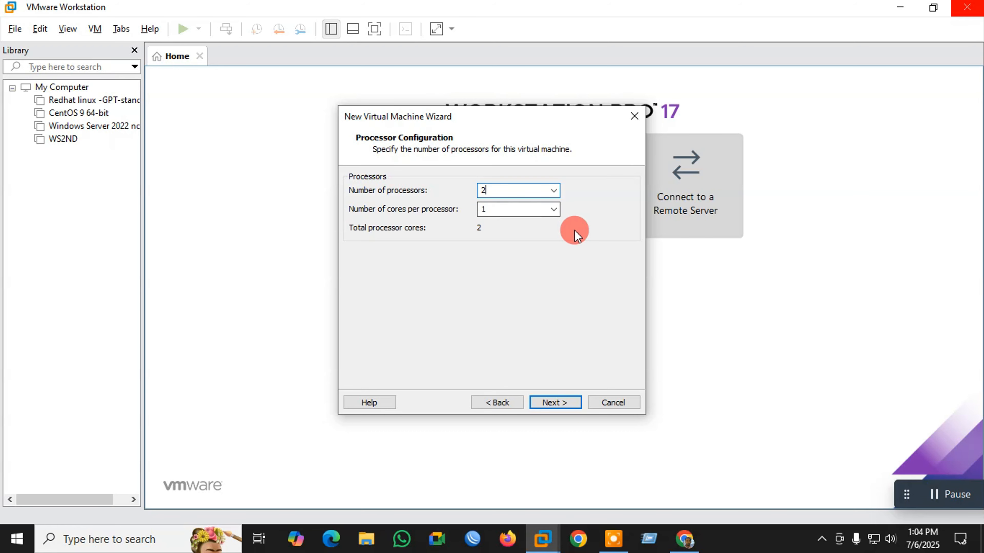
left_click(934, 496)
left_click(773, 335)
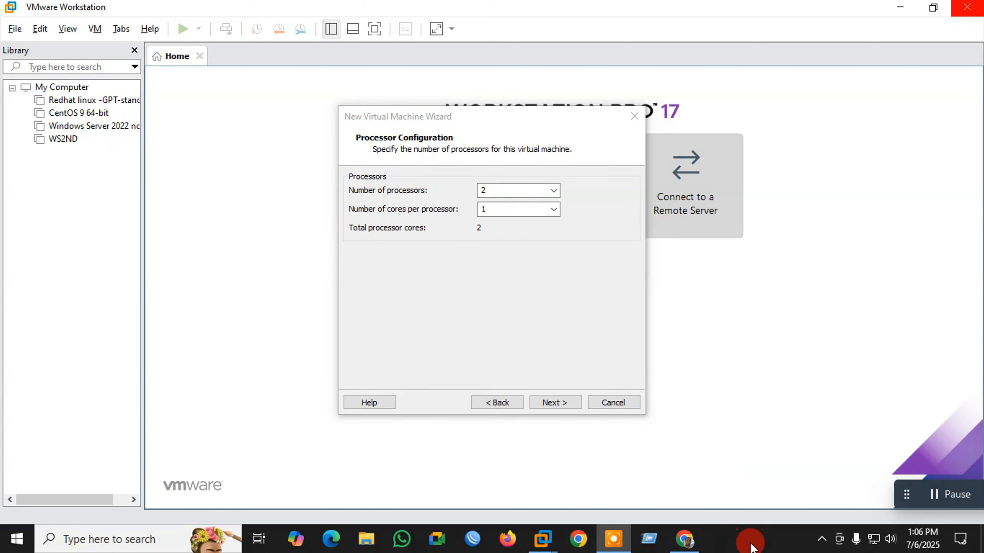
right_click(750, 547)
left_click(809, 469)
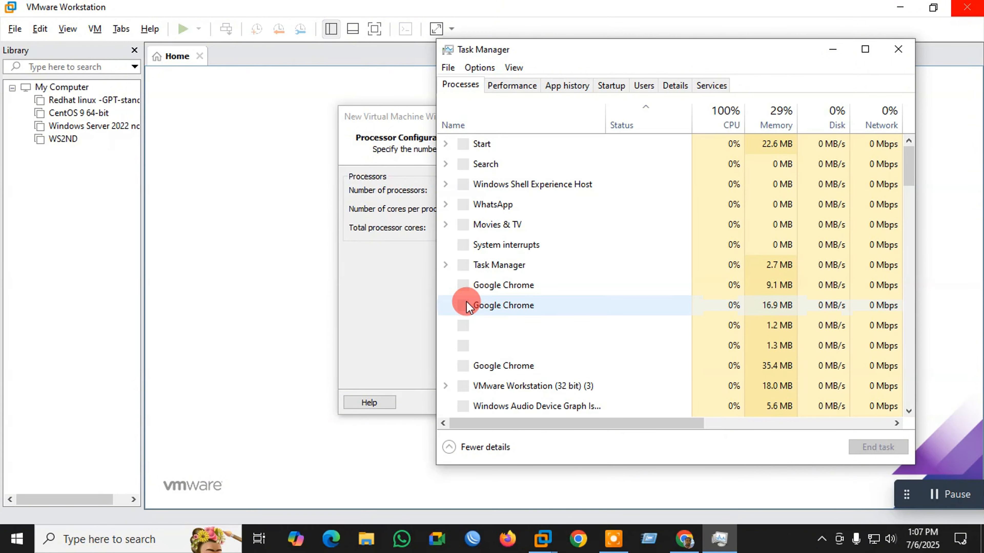
left_click(514, 88)
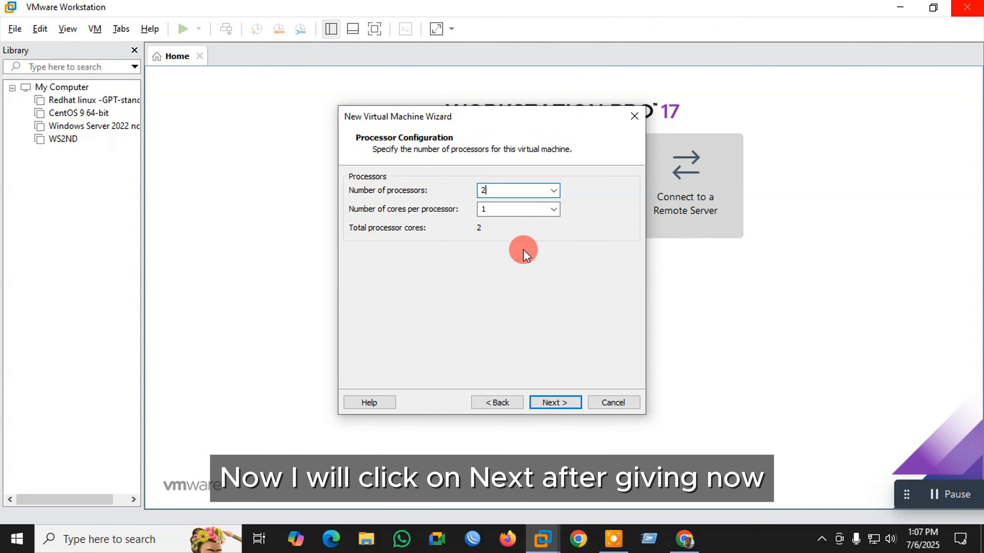
- Move to the memory page and set the slider to 7128 MB
left_click(553, 403)
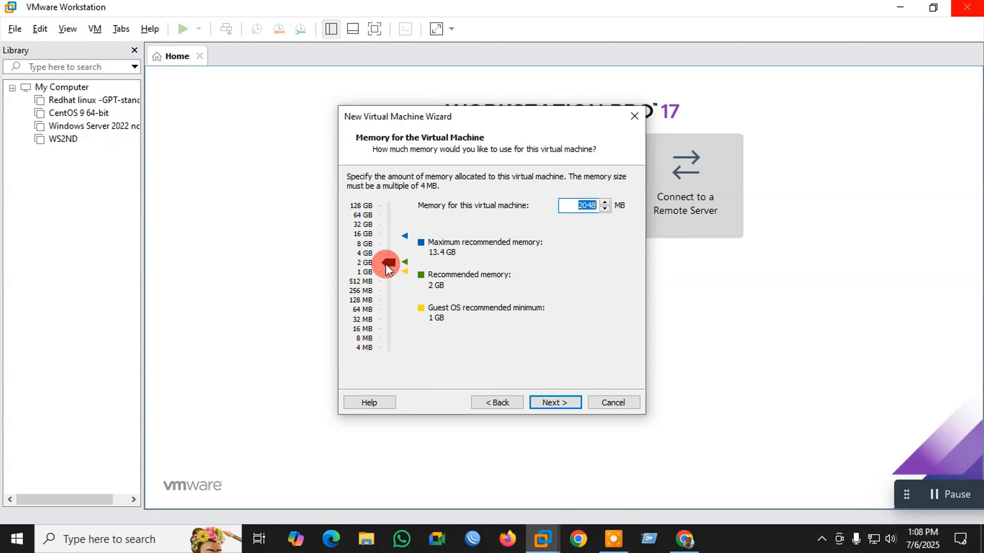
left_click_drag(385, 265, 387, 245)
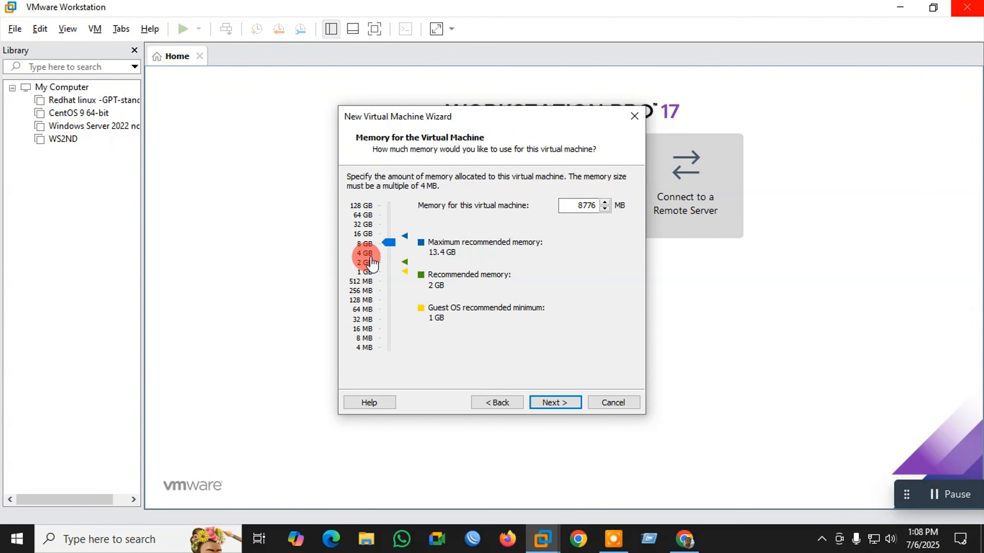
mouse_move(388, 243)
left_mouse_down()
mouse_move(390, 256)
mouse_move(389, 246)
left_mouse_up()
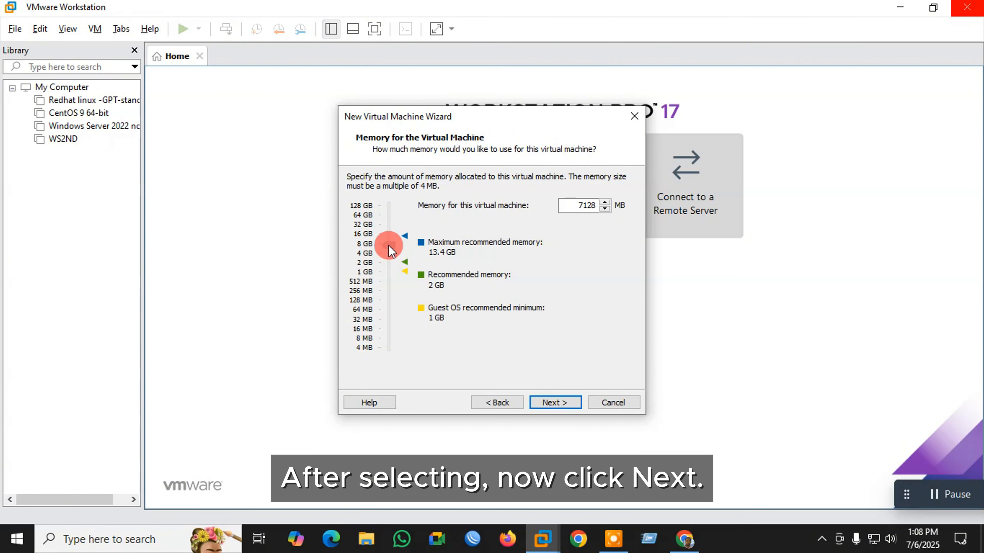
- Advance from the Memory page to the Network Type page showing bridged networking
left_click(554, 403)
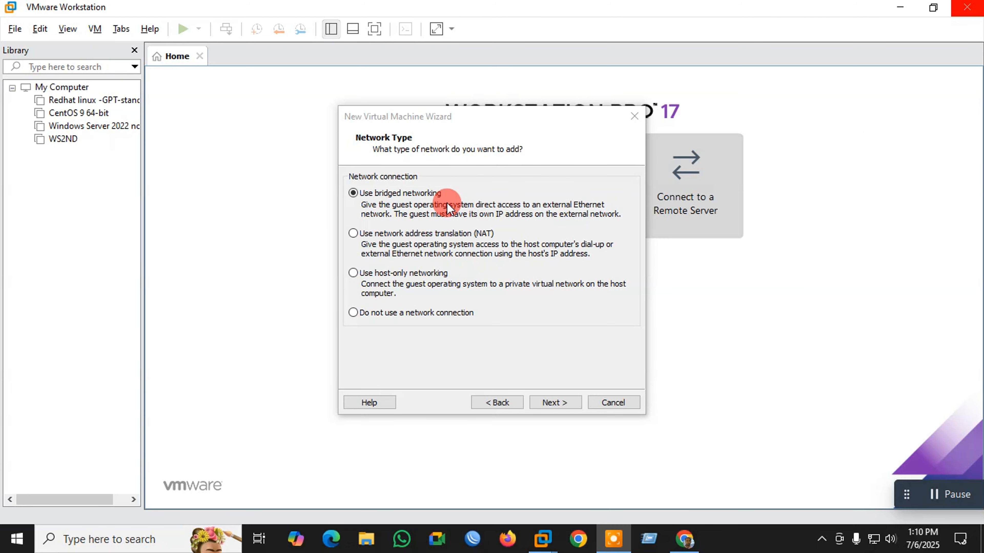
left_click(448, 217)
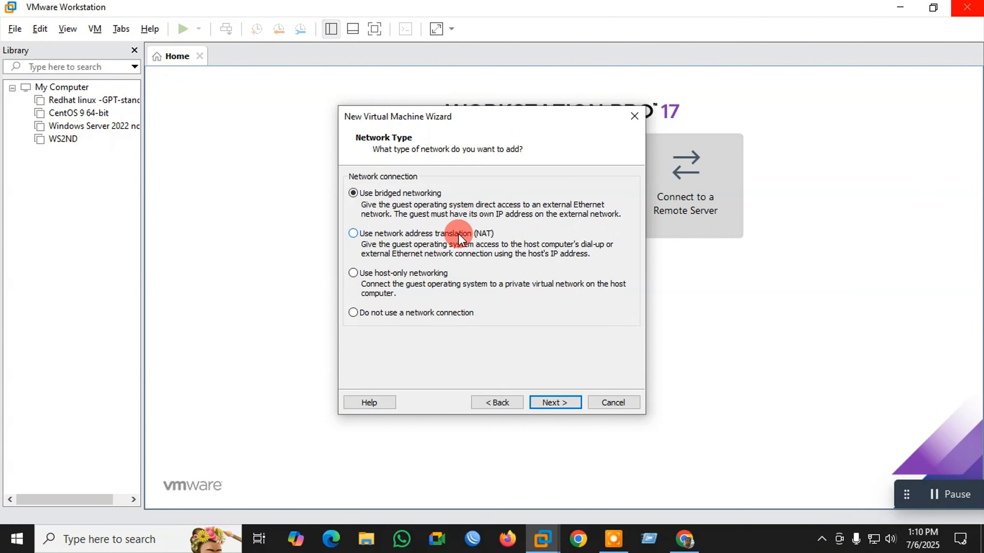
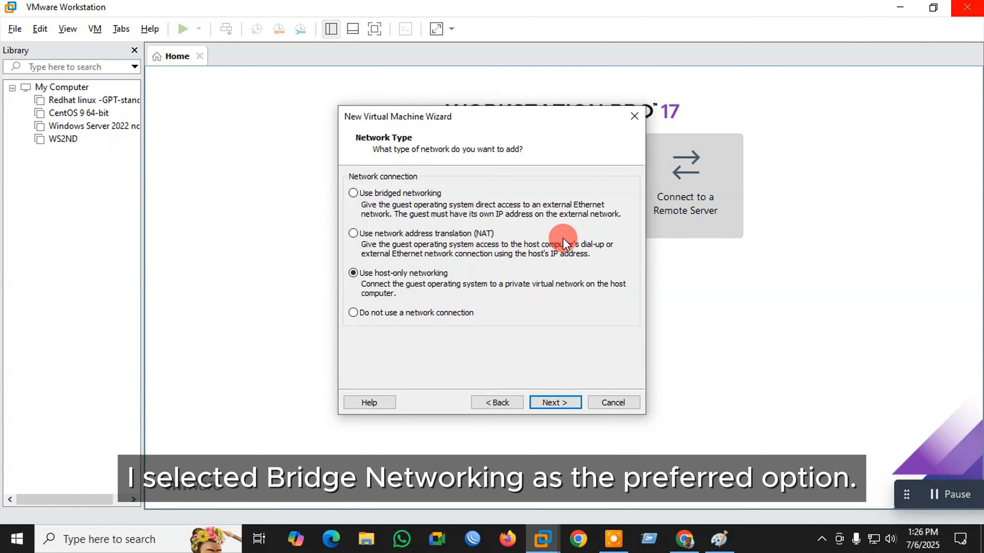
- Select 'Use bridged networking' on the Network Type page
left_click(400, 194)
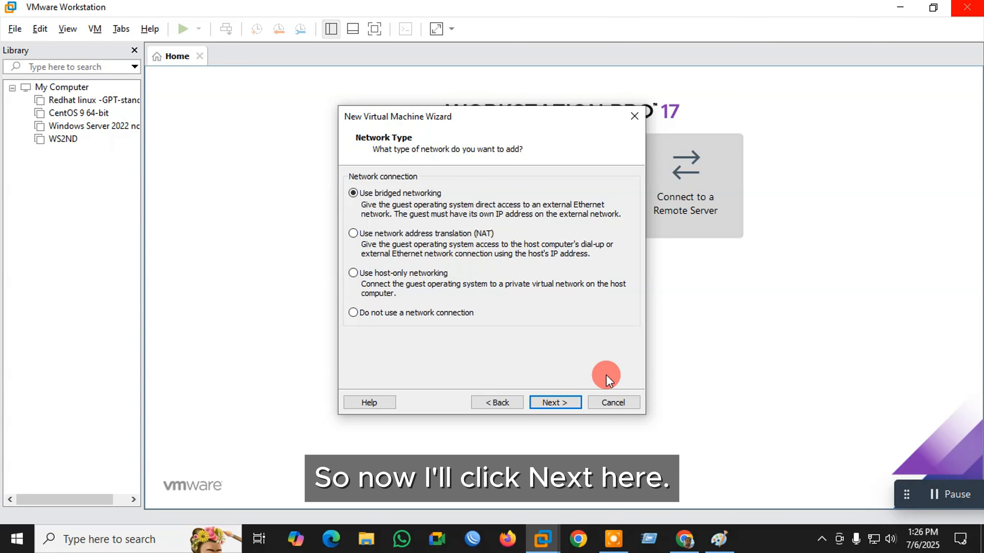
- Use the Paravirtualized SCSI I/O controller and make the virtual disk type SCSI
left_click(554, 403)
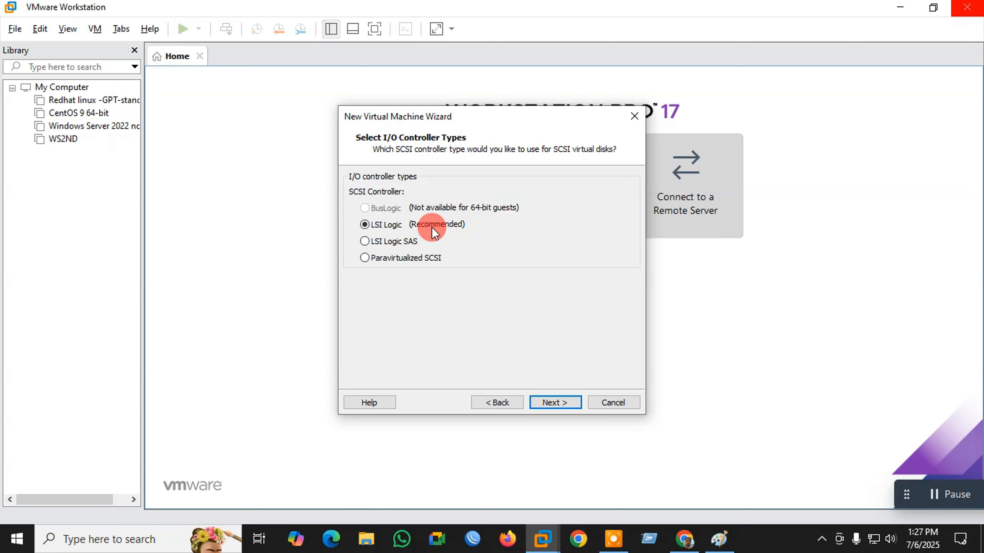
left_click(365, 258)
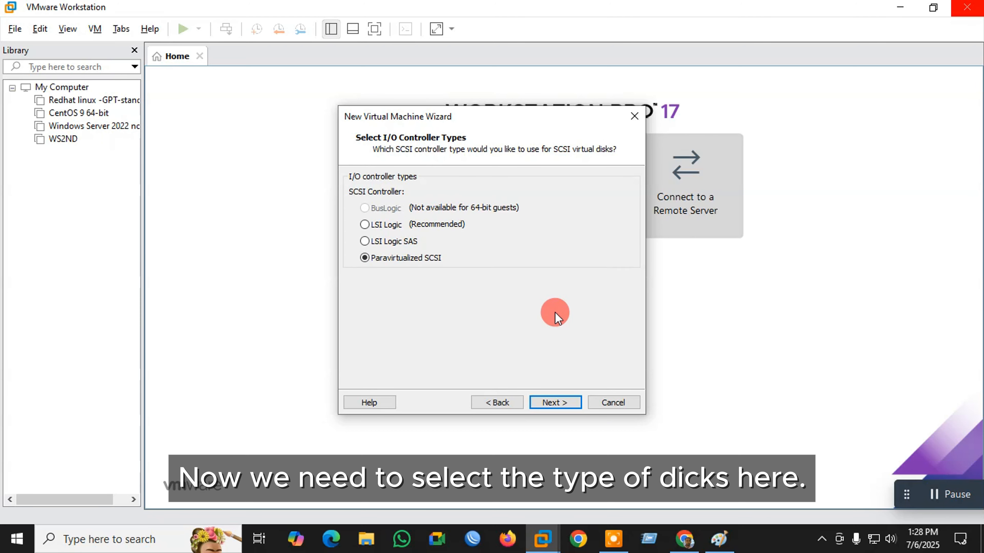
key("Return")
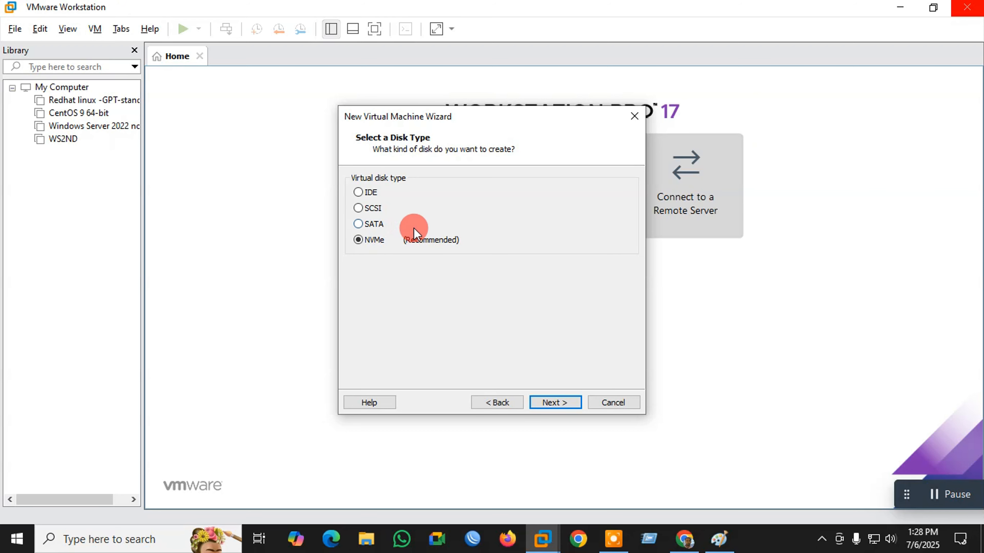
left_click(358, 209)
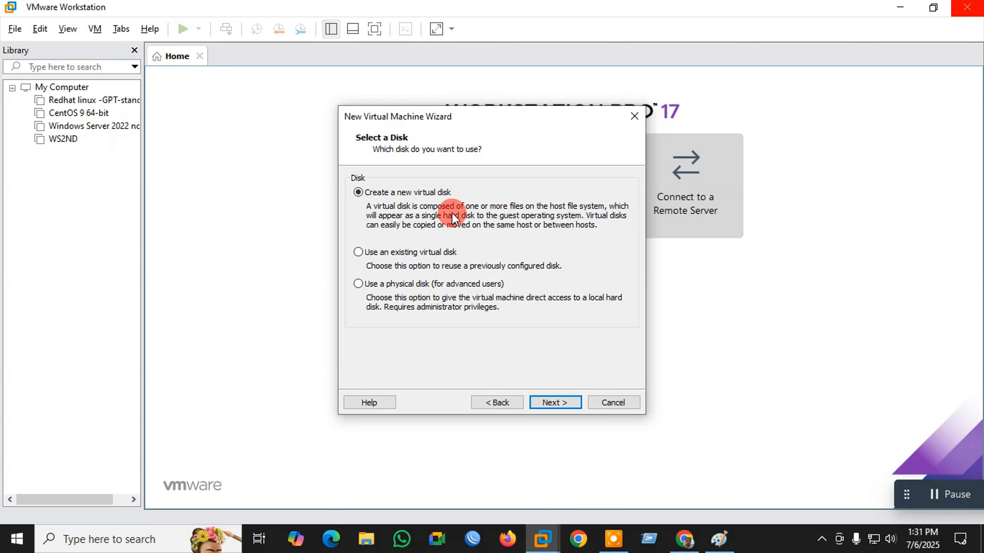
- Give the virtual disk a 30 GB maximum size, stored as a single file
key("Return")
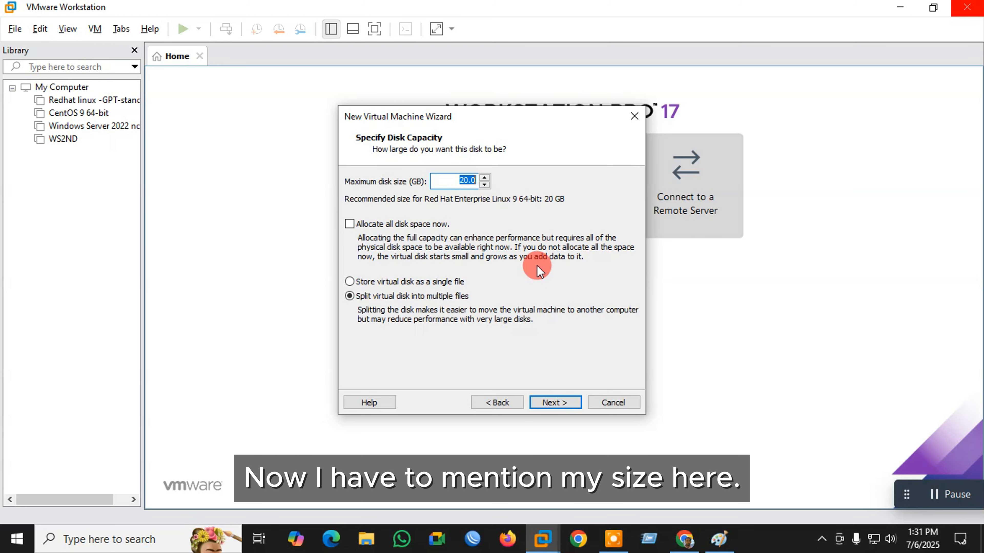
left_click(468, 182)
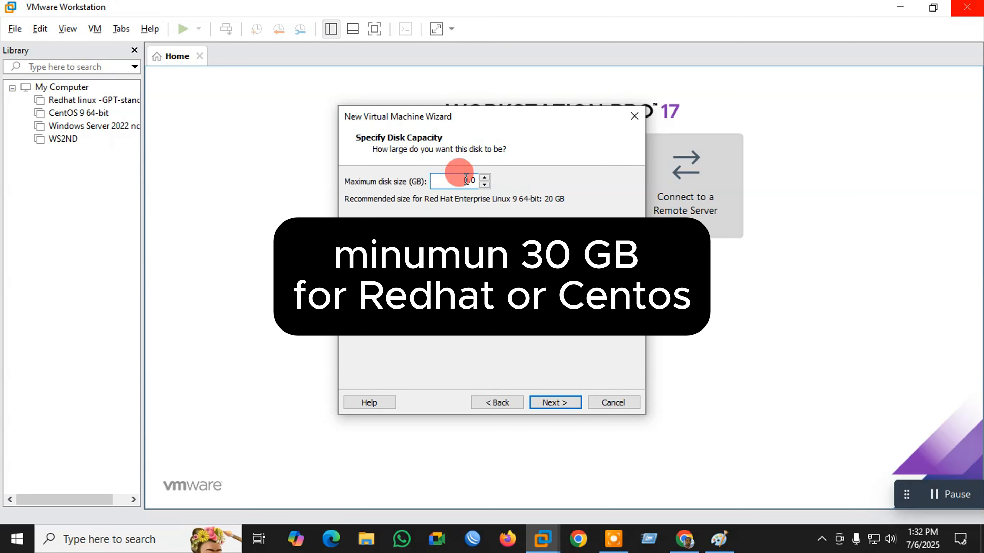
type("3")
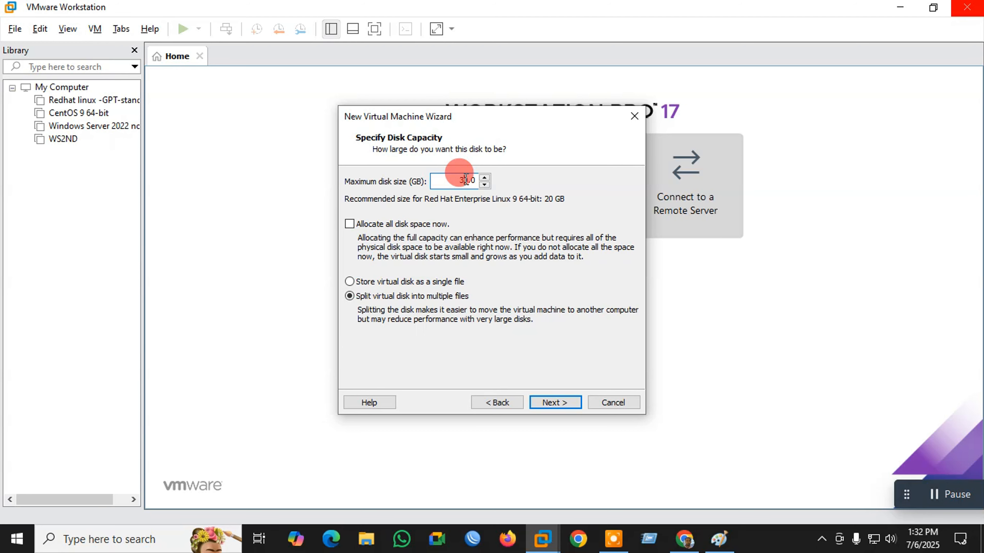
left_click(350, 282)
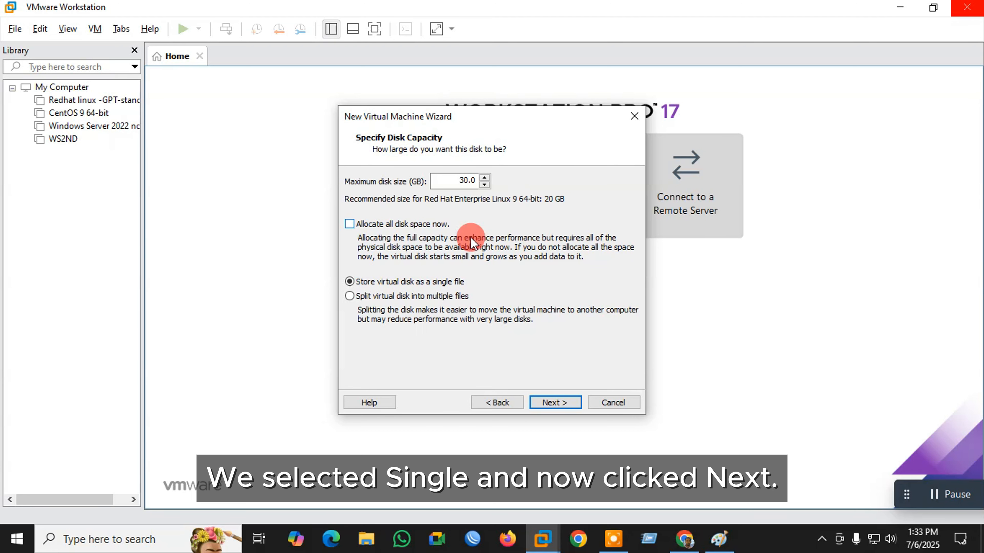
left_click(556, 402)
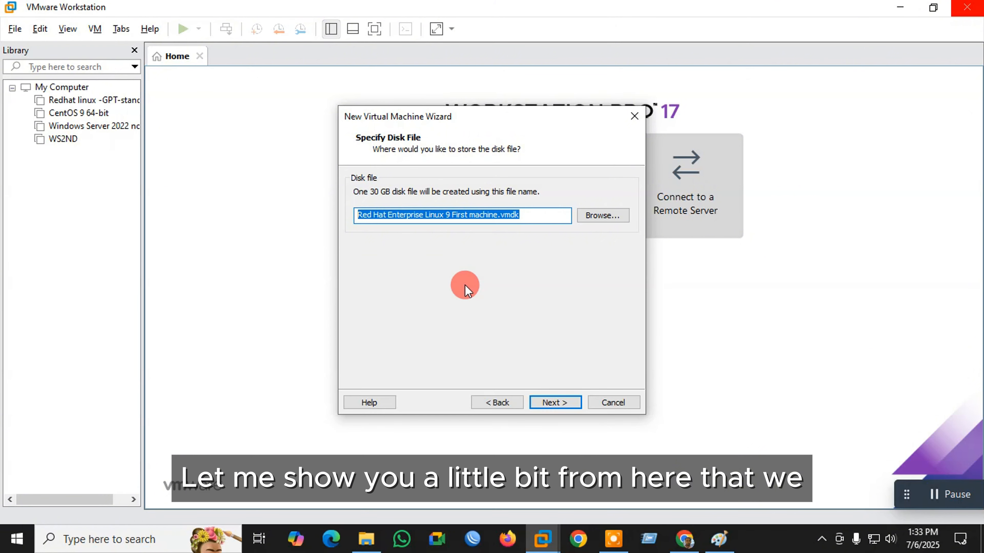
- In File Explorer, check the existing VM folders on VMwareworkstation (F:), then minimize it
left_click(367, 539)
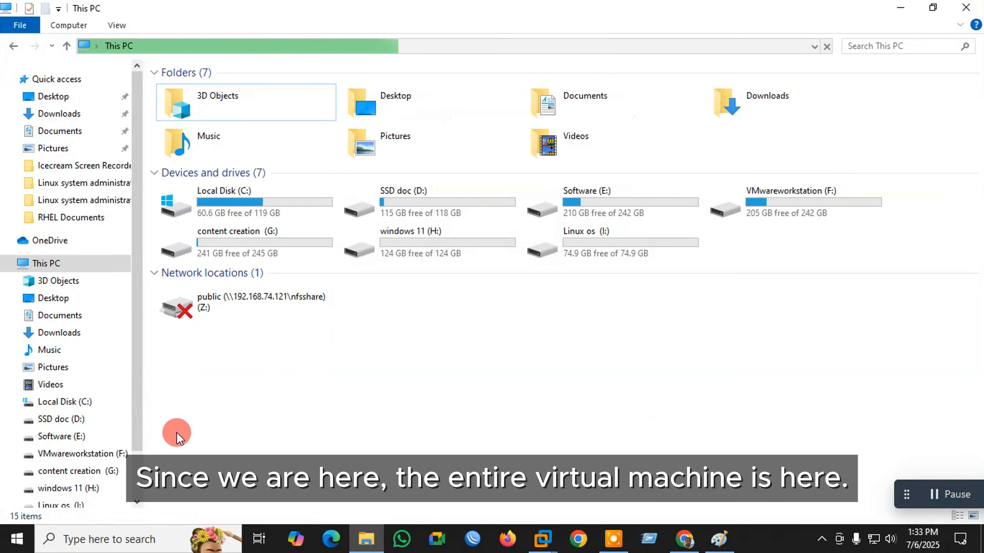
left_click(45, 263)
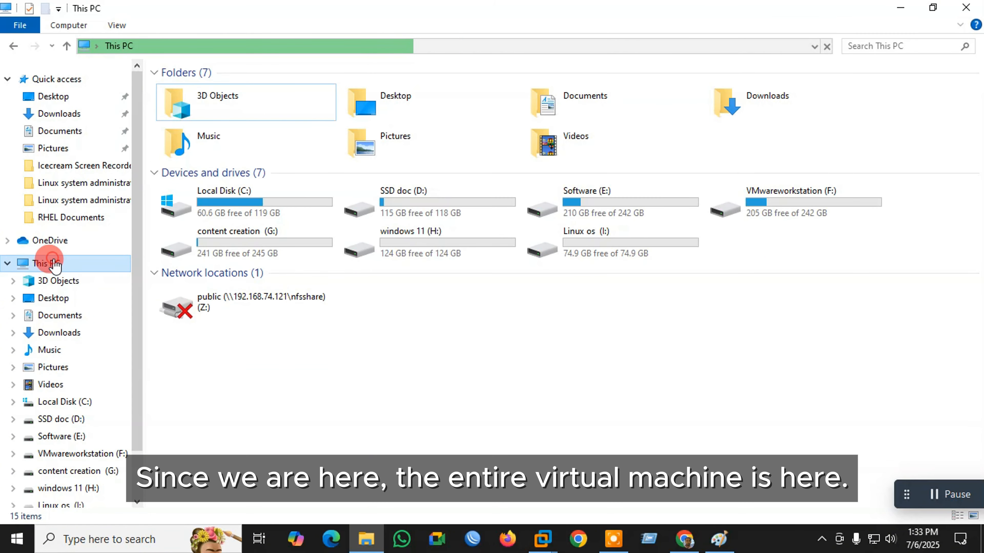
double_click(765, 220)
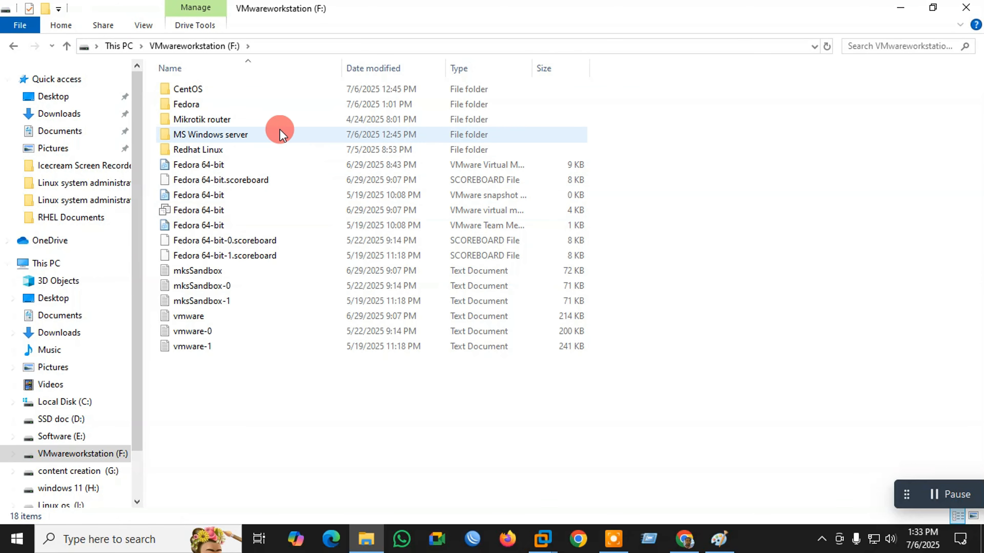
left_click(123, 46)
double_click(793, 195)
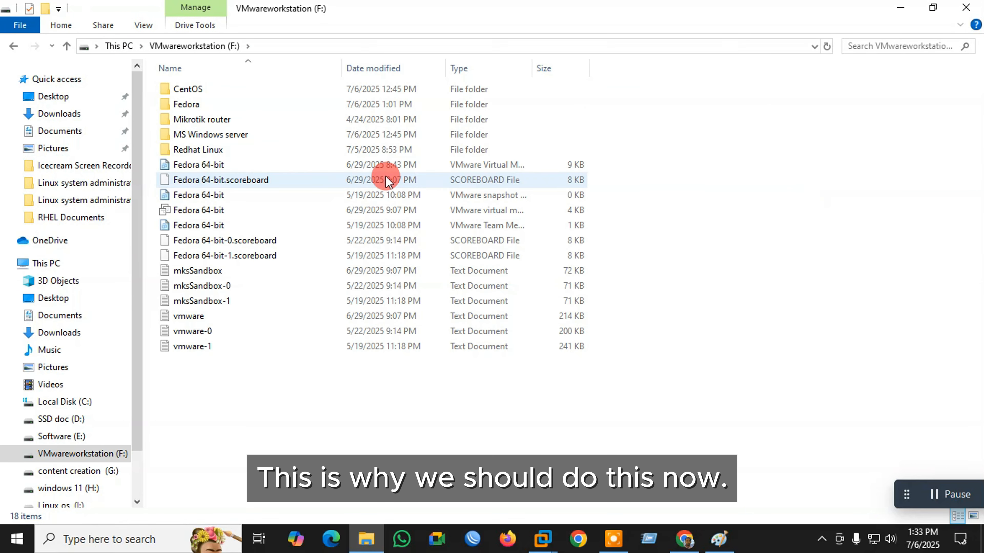
left_click(908, 11)
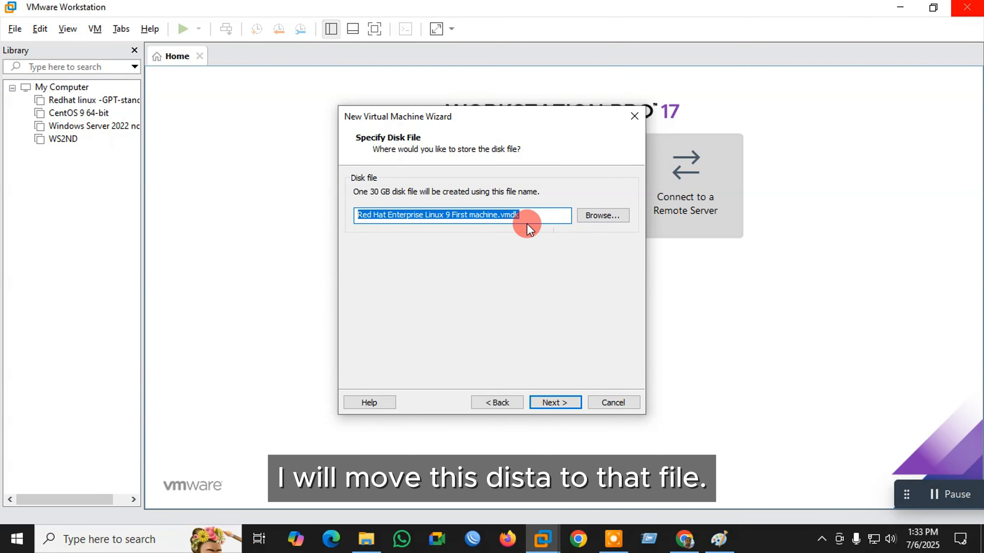
- Save the disk file in F:\Redhat Linux and advance to the Ready to Create summary
left_click(528, 219)
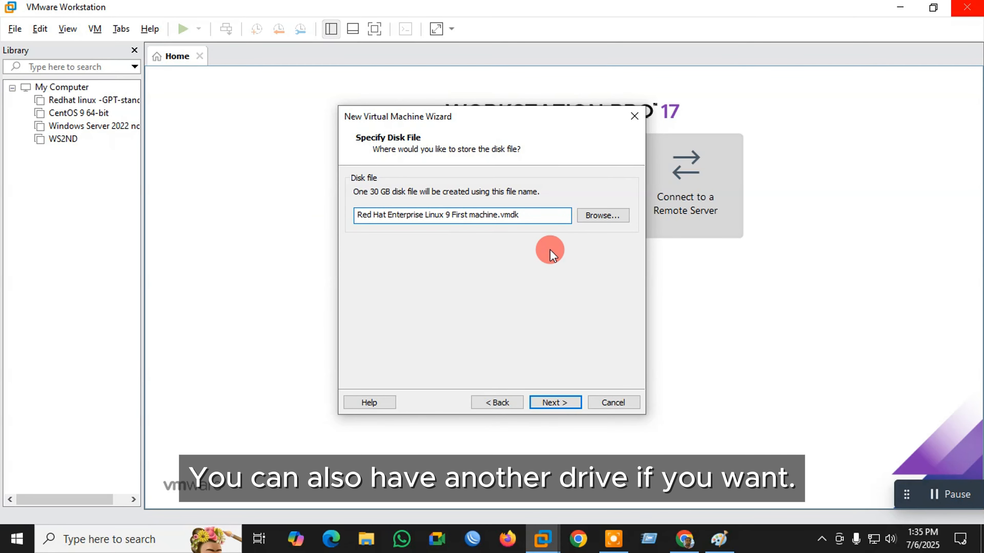
left_click(598, 217)
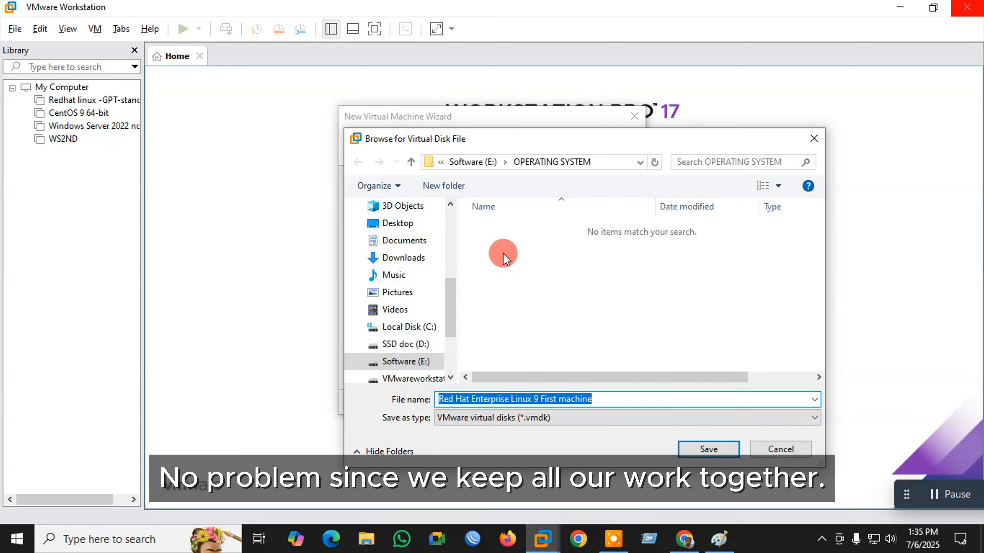
scroll(418, 344, "down", 1)
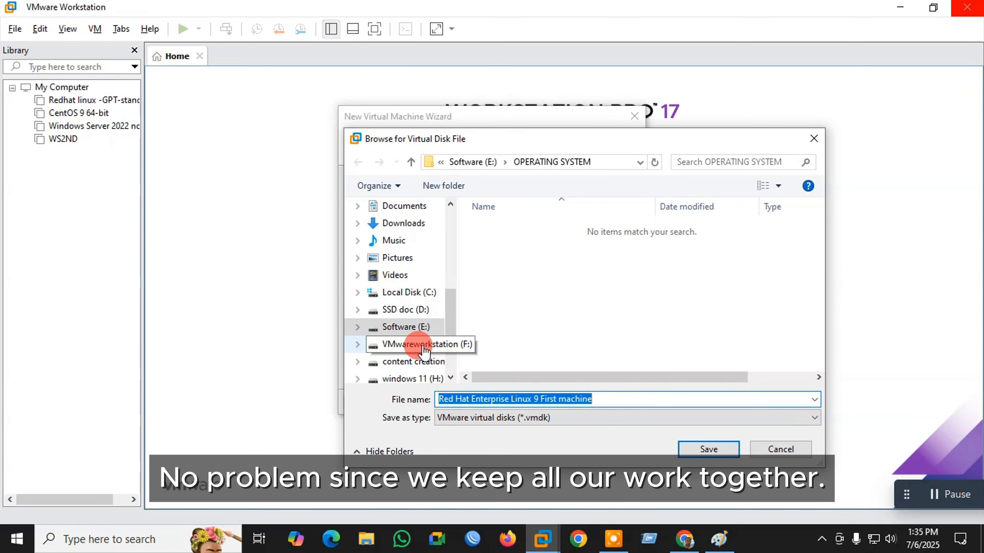
left_click(425, 347)
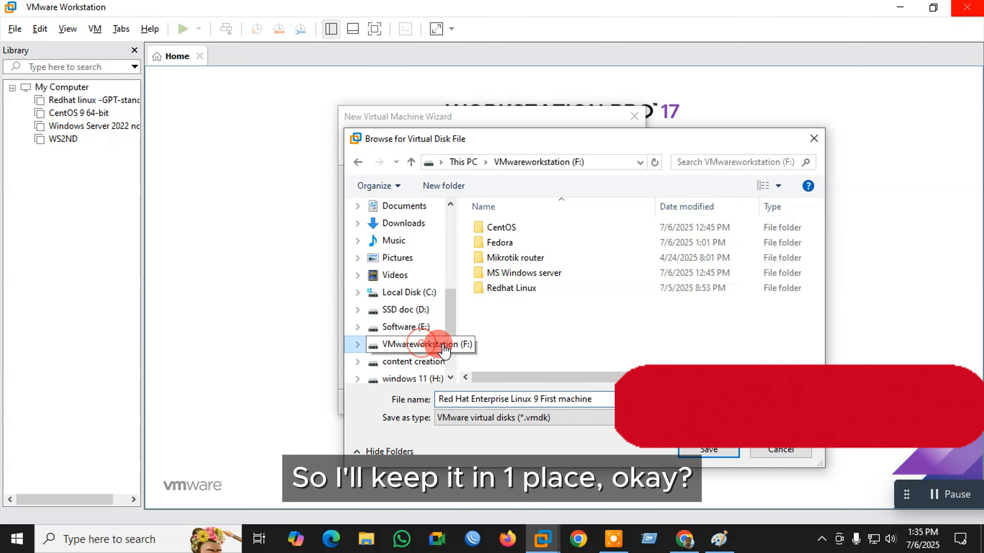
left_click(533, 290)
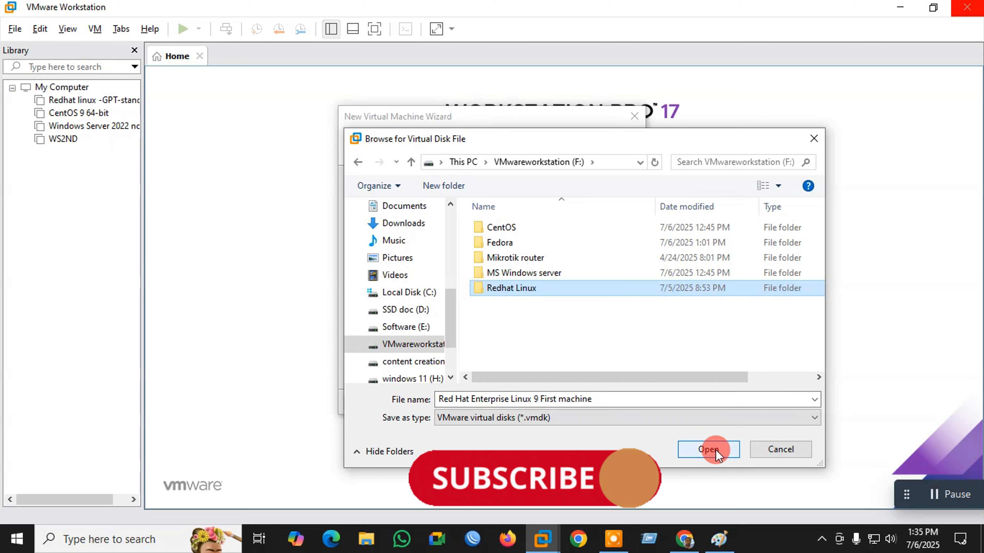
left_click(708, 449)
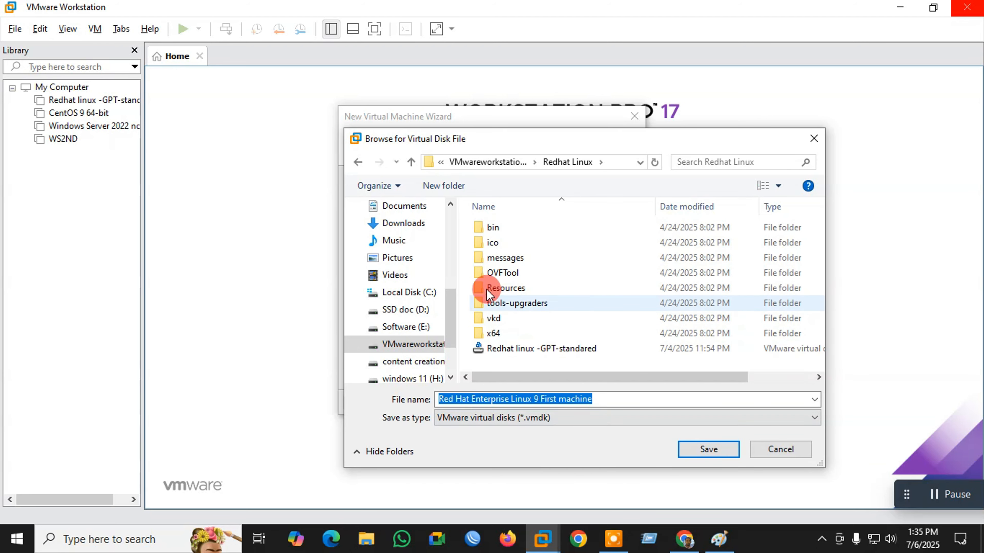
key("Return")
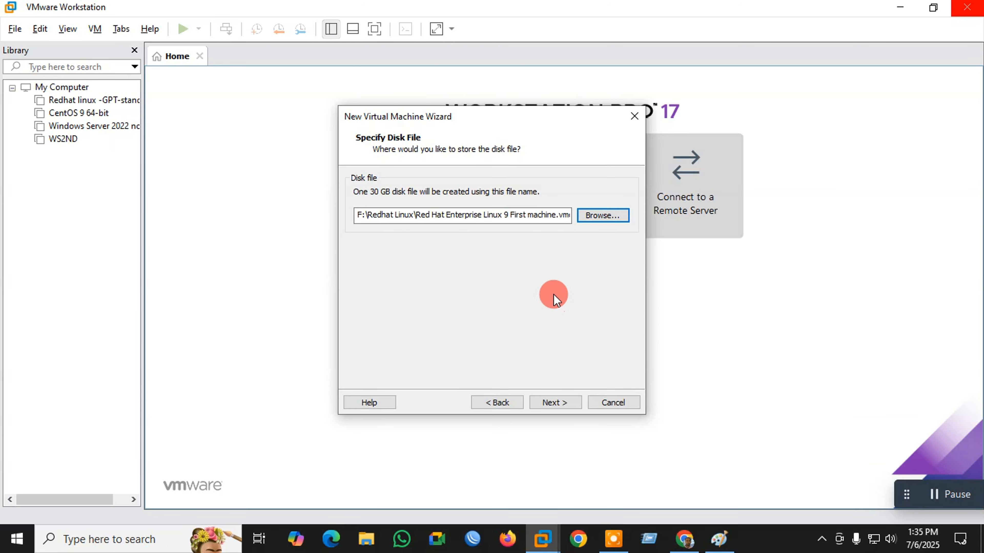
key("Return")
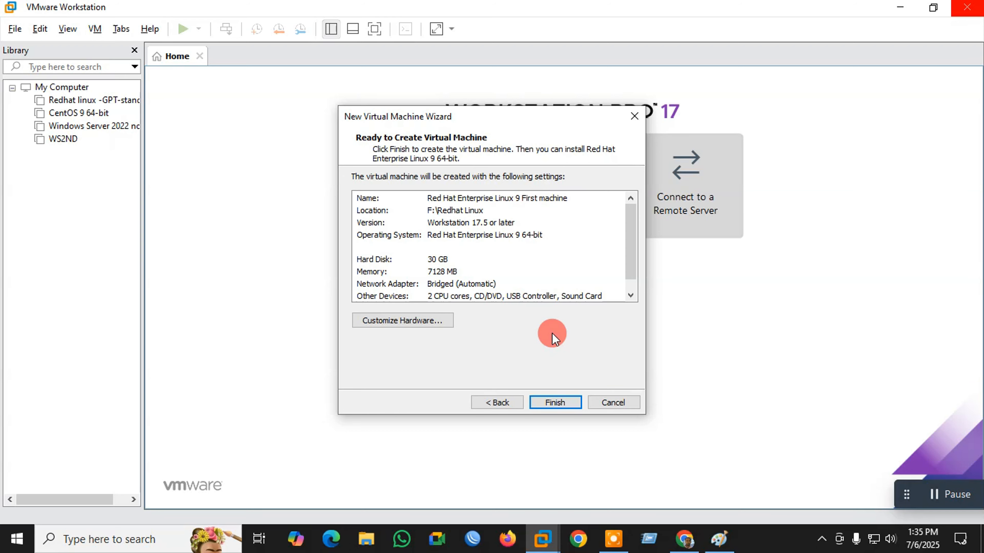
- Finish creating 'Red Hat Enterprise Linux 9 First machine' and open its Virtual Machine Settings
left_click(554, 401)
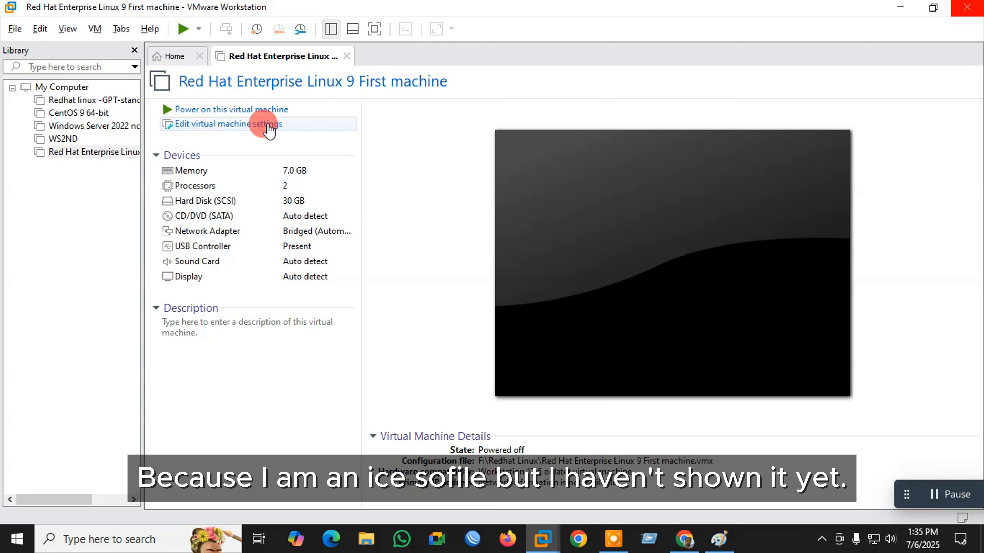
left_click(253, 129)
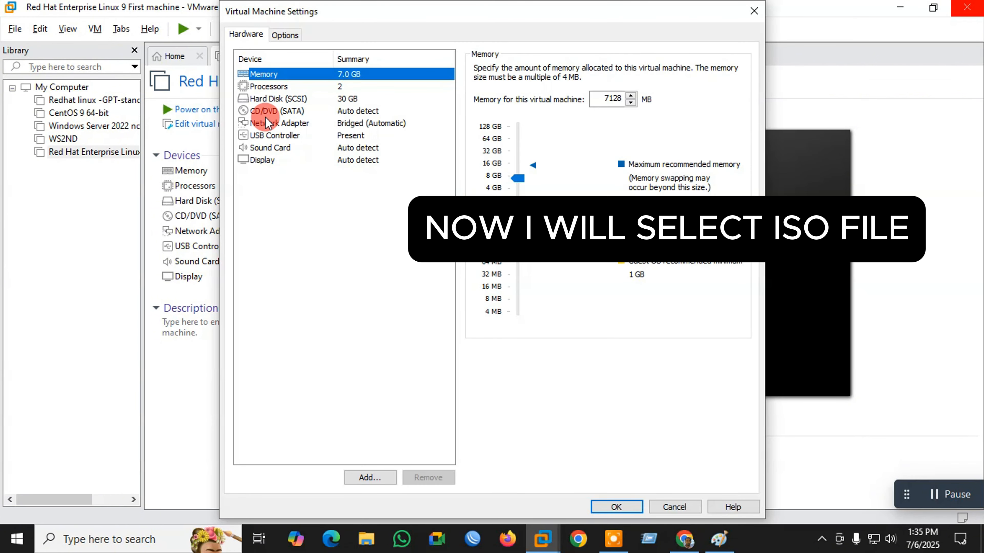
- Point the CD/DVD drive at rhel-9.5-x86_64-dvd.iso from E:\Networking tools and close settings
left_click(273, 113)
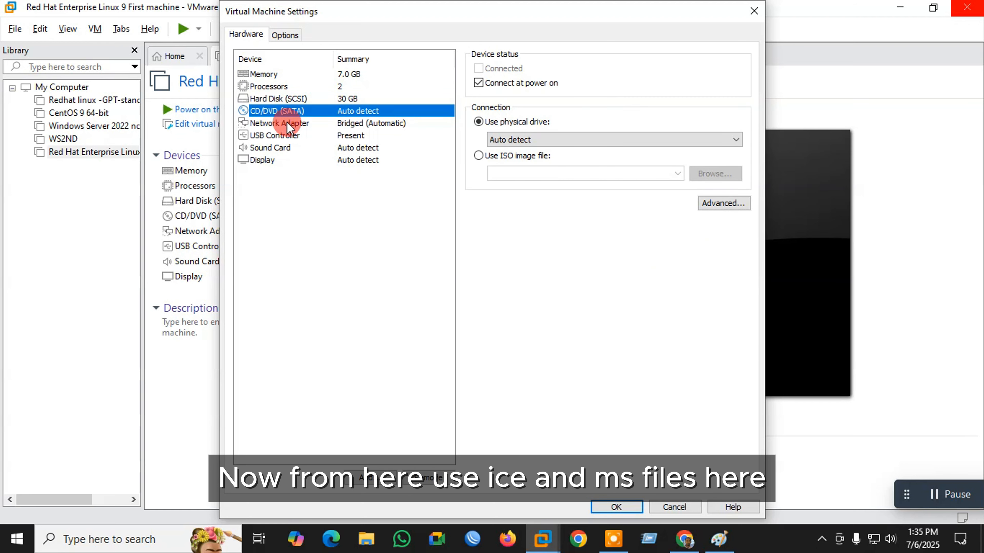
left_click(478, 156)
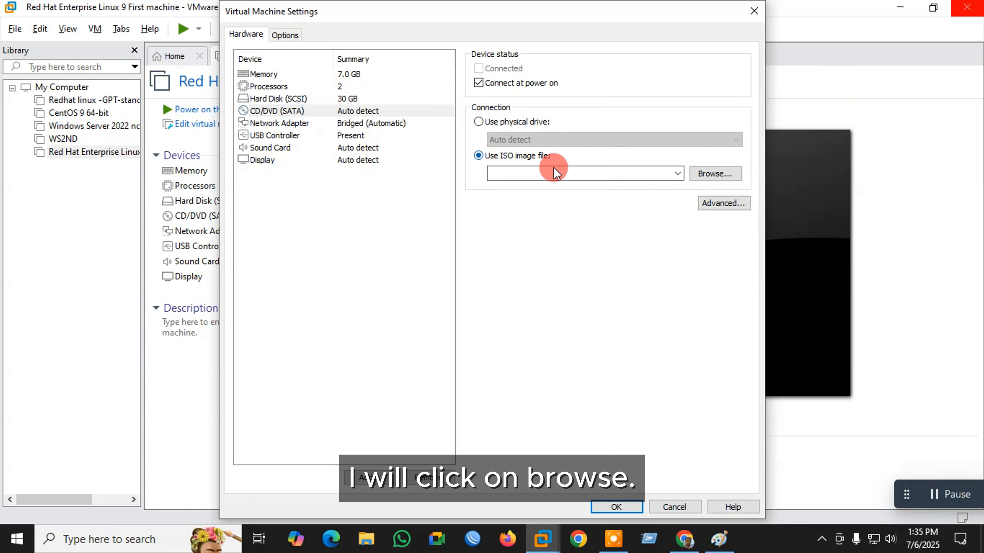
left_click(720, 172)
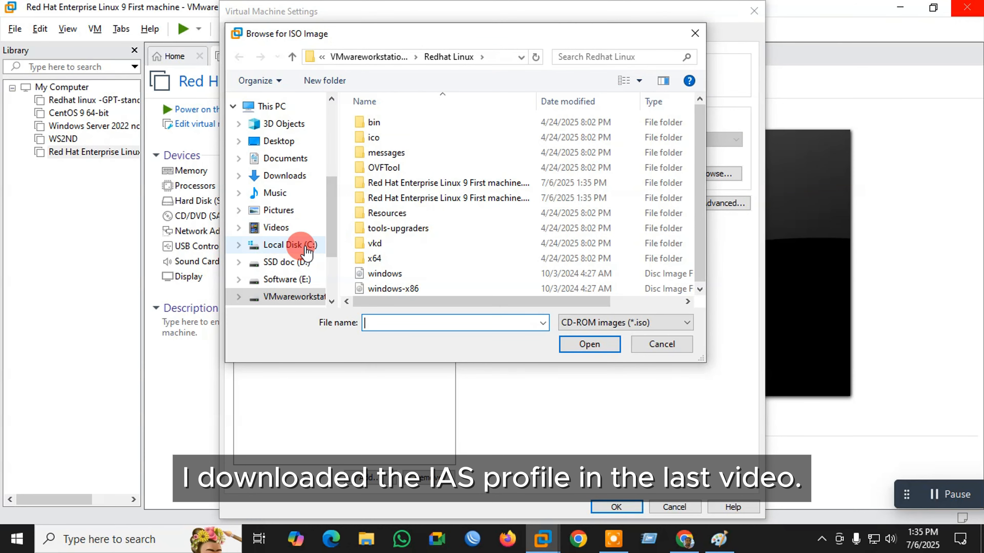
scroll(306, 250, "down", 1)
scroll(298, 240, "up", 1)
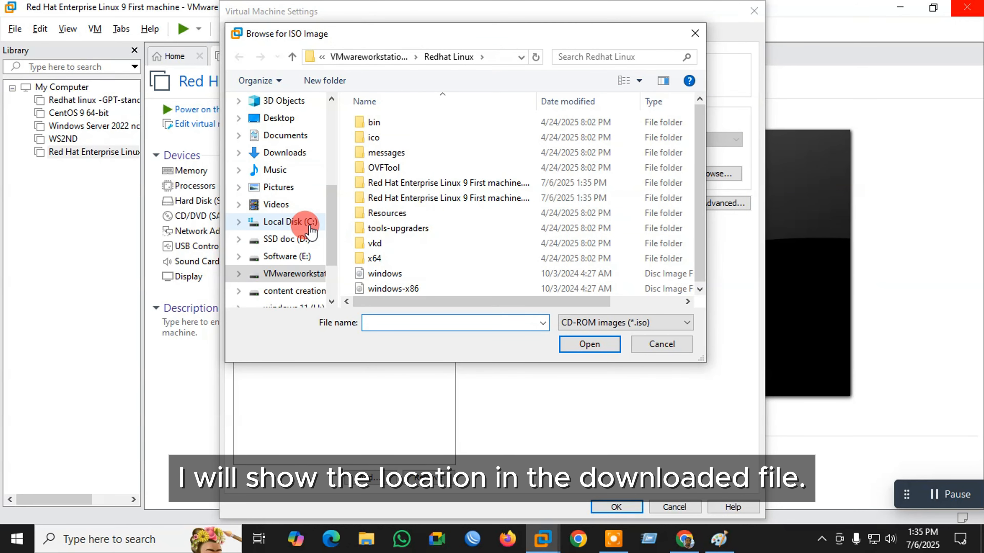
scroll(306, 229, "down", 2)
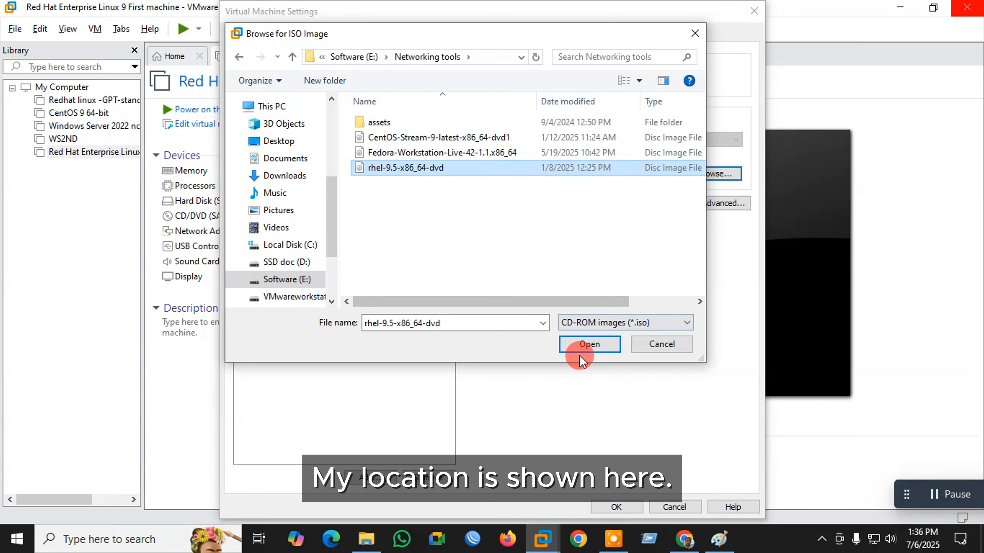
left_click(579, 345)
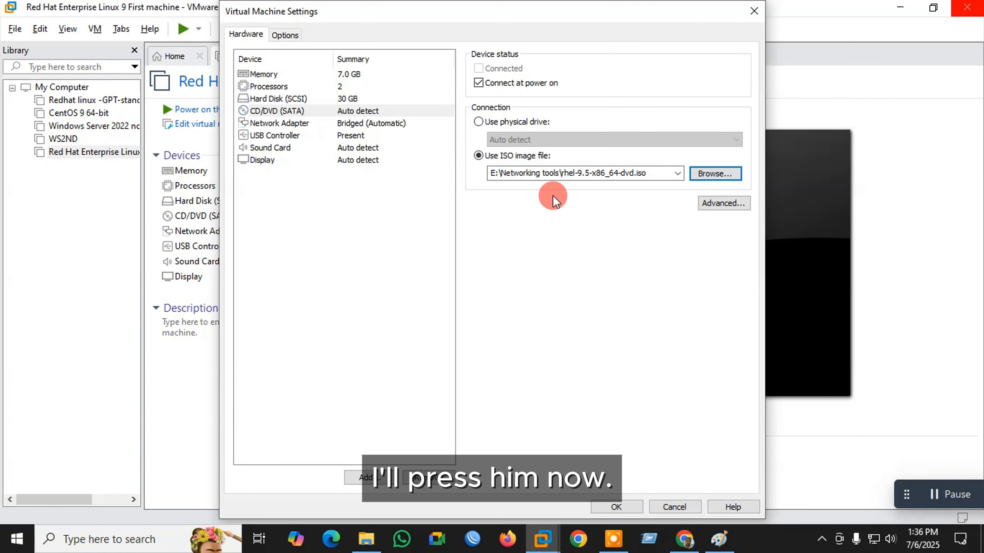
left_click(616, 507)
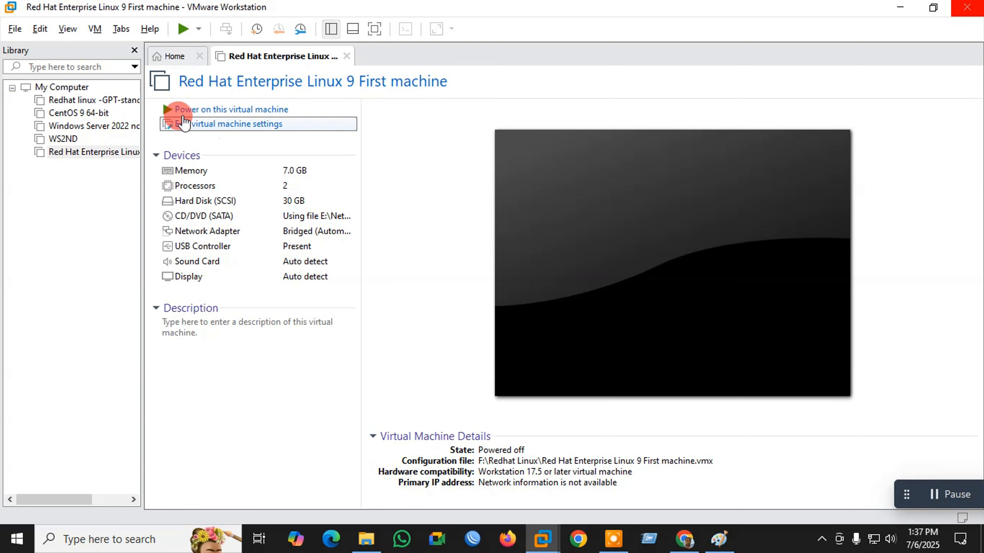
- Power on the VM, boot 'Install Red Hat Enterprise Linux 9.5', and continue in English (United States)
left_click(221, 111)
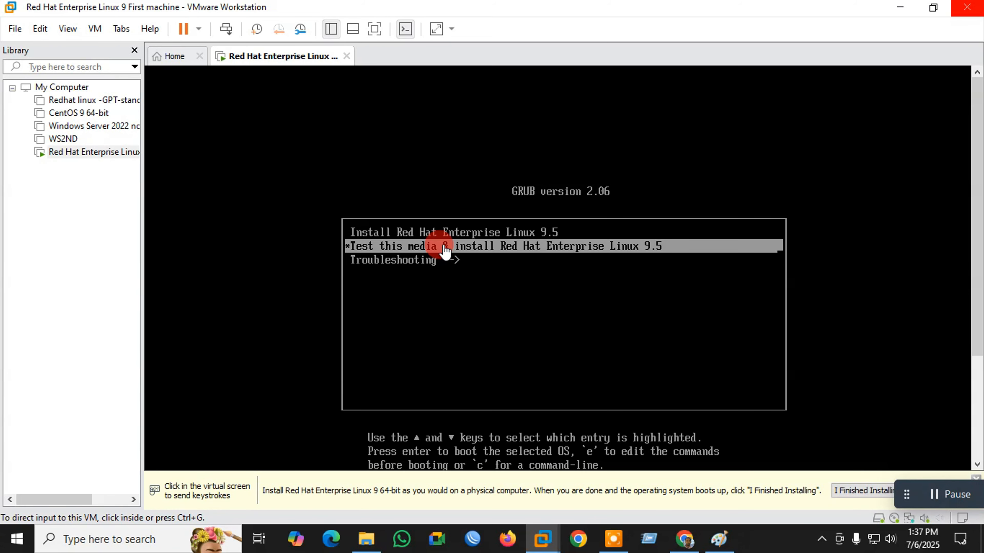
left_click(446, 251)
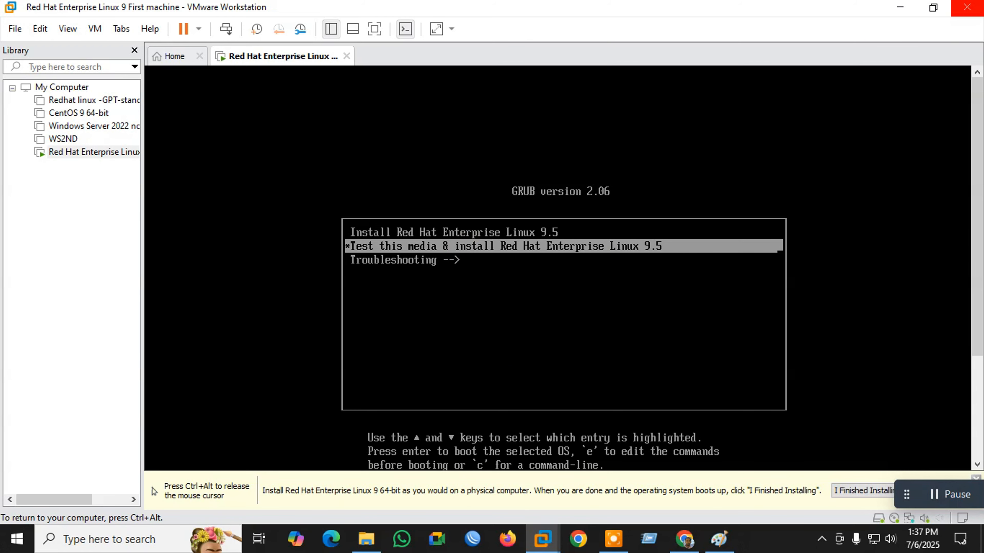
key("Up")
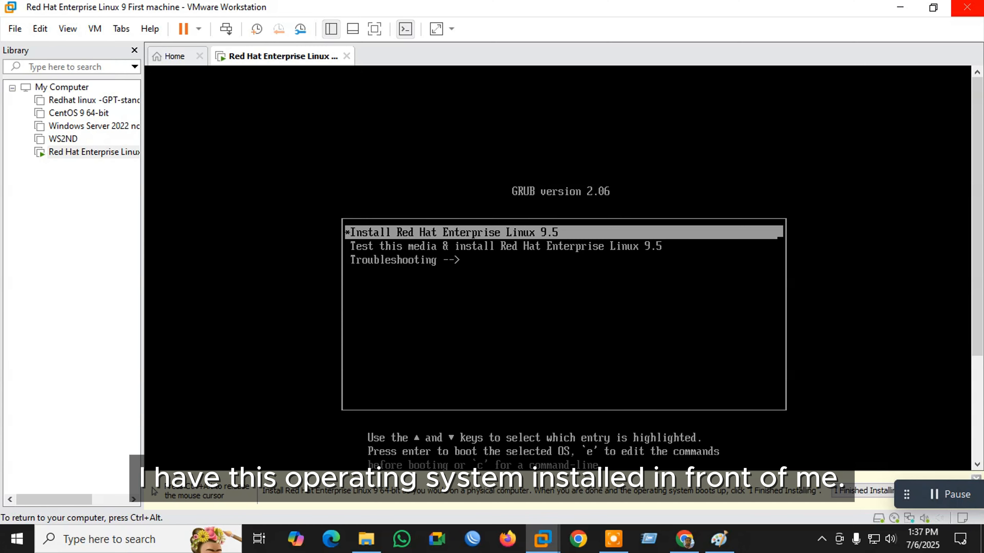
key("Return")
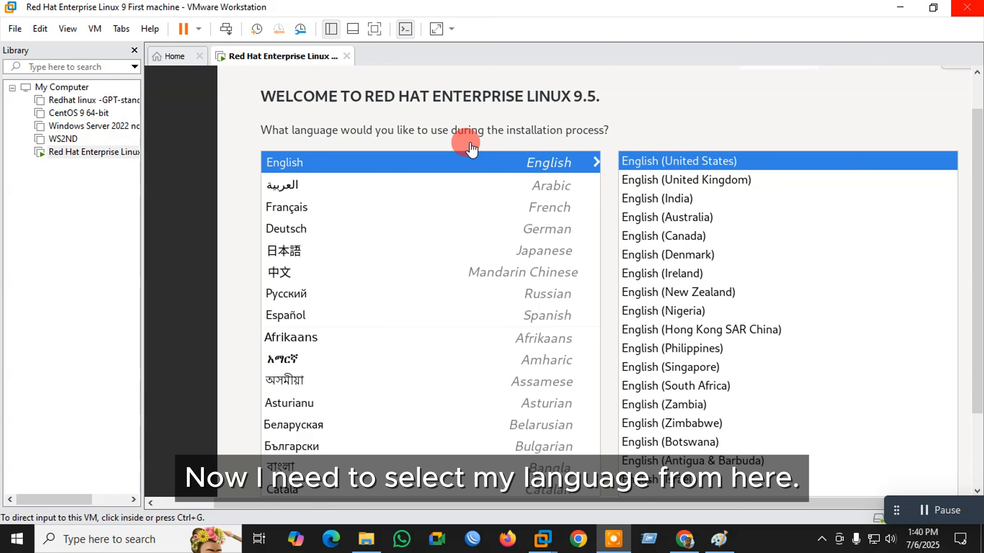
left_click(723, 167)
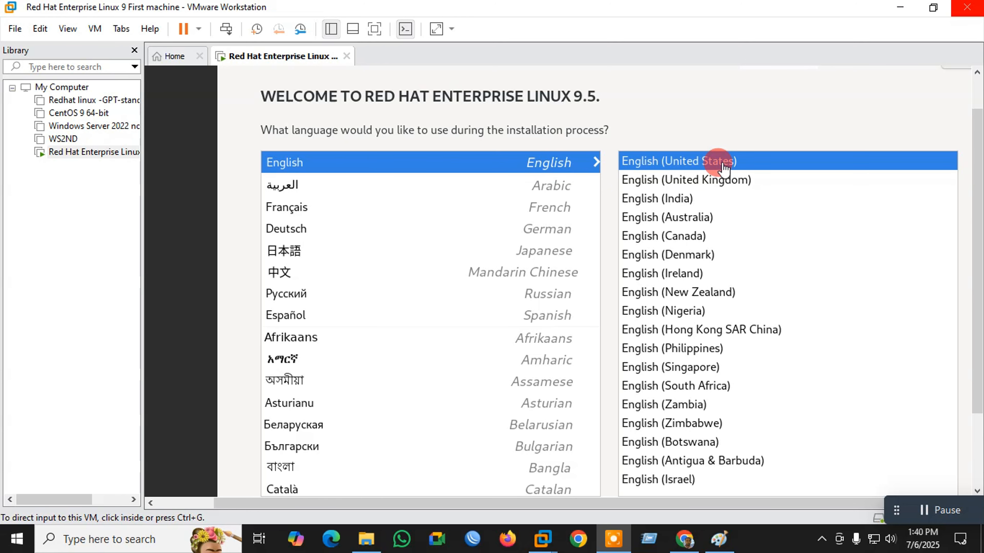
left_click_drag(972, 186, 978, 477)
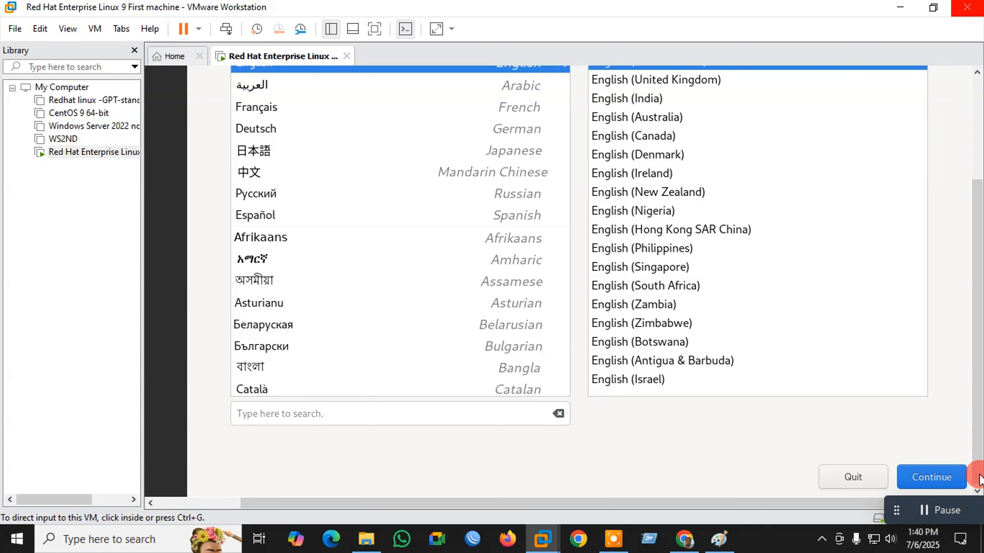
left_click(926, 478)
- Set the installer timezone to Asia/Dhaka
left_click(509, 337)
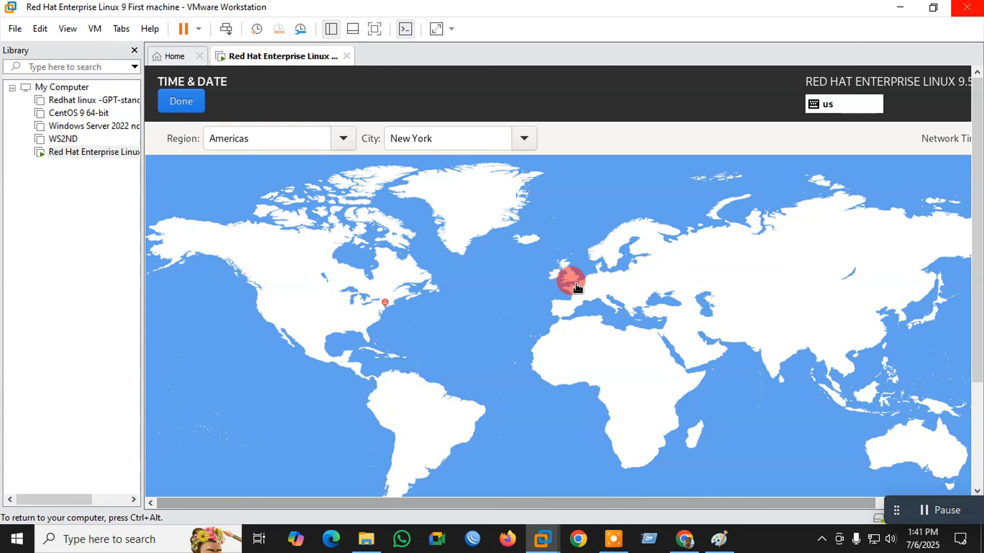
left_click(340, 138)
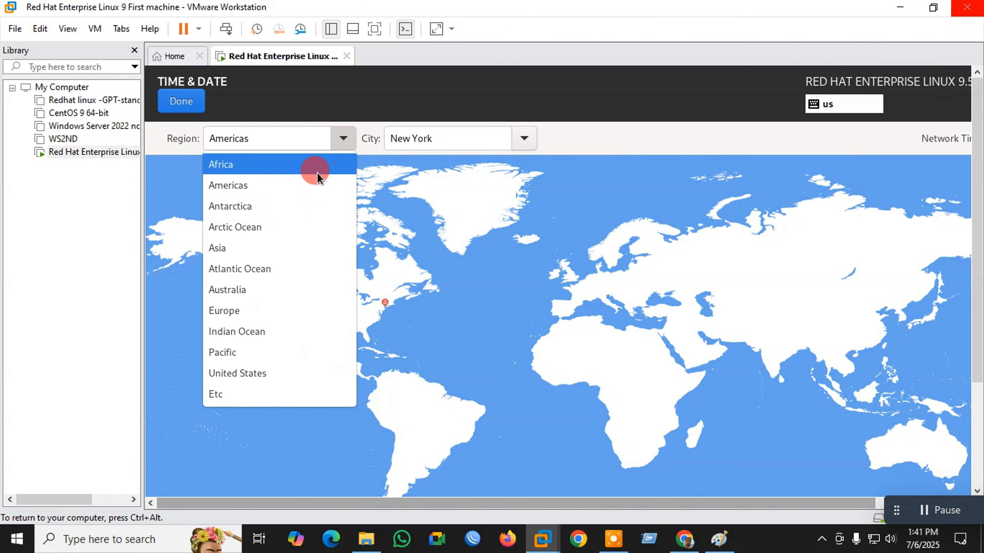
left_click(244, 249)
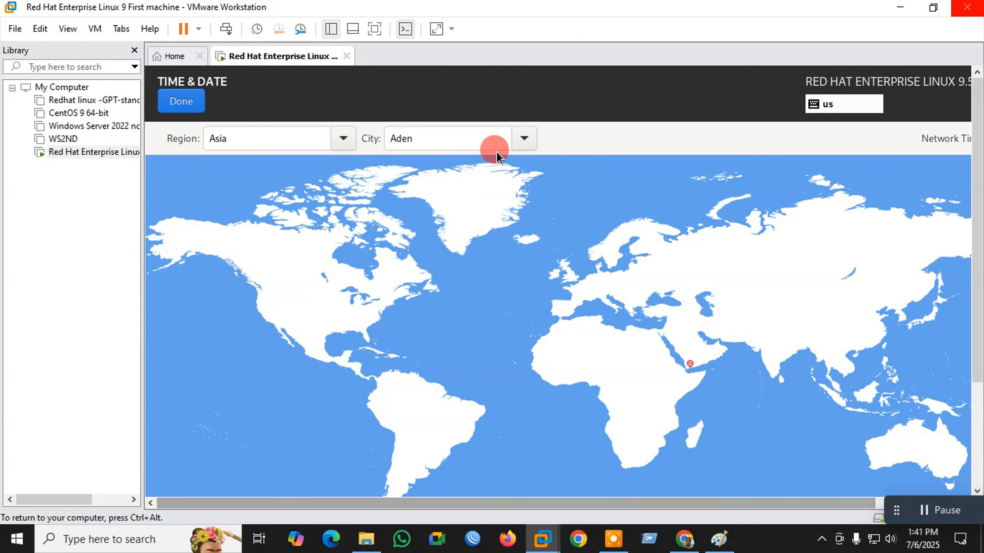
left_click(524, 139)
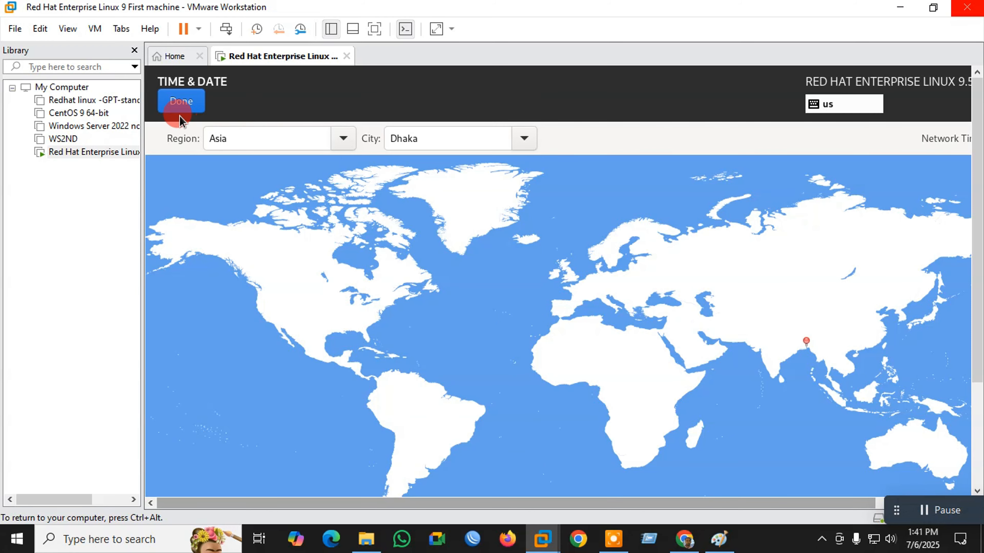
left_click(190, 103)
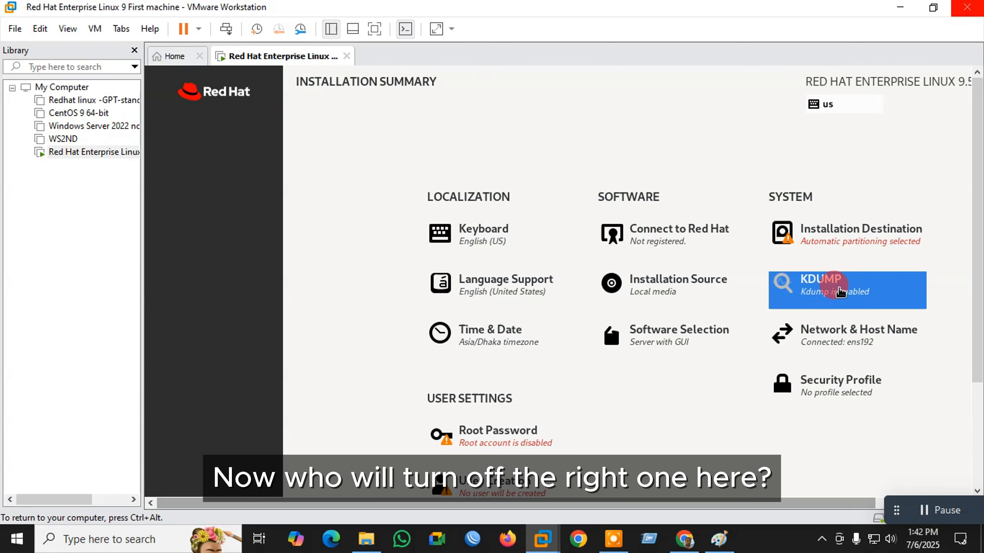
- Disable kdump in the KDUMP settings
left_click(839, 291)
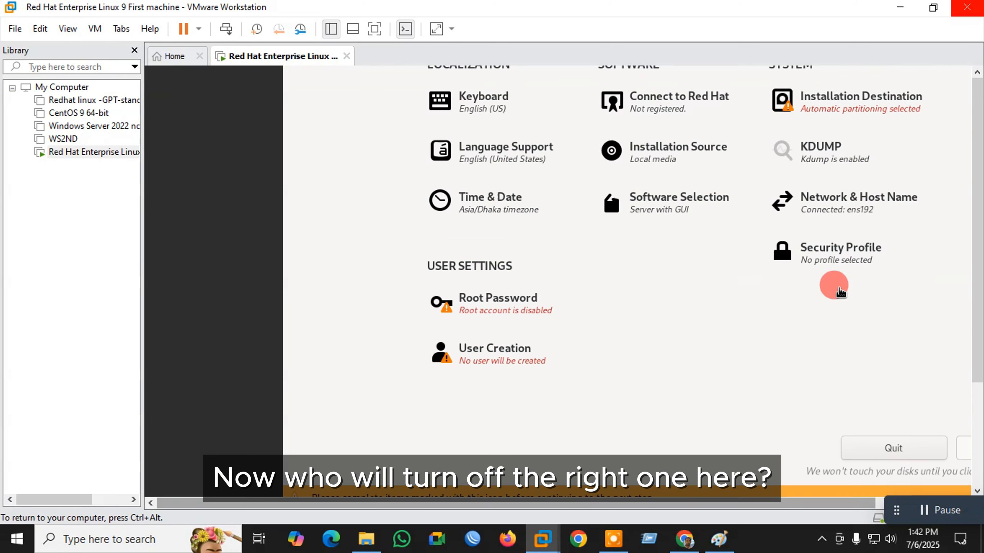
left_click(161, 168)
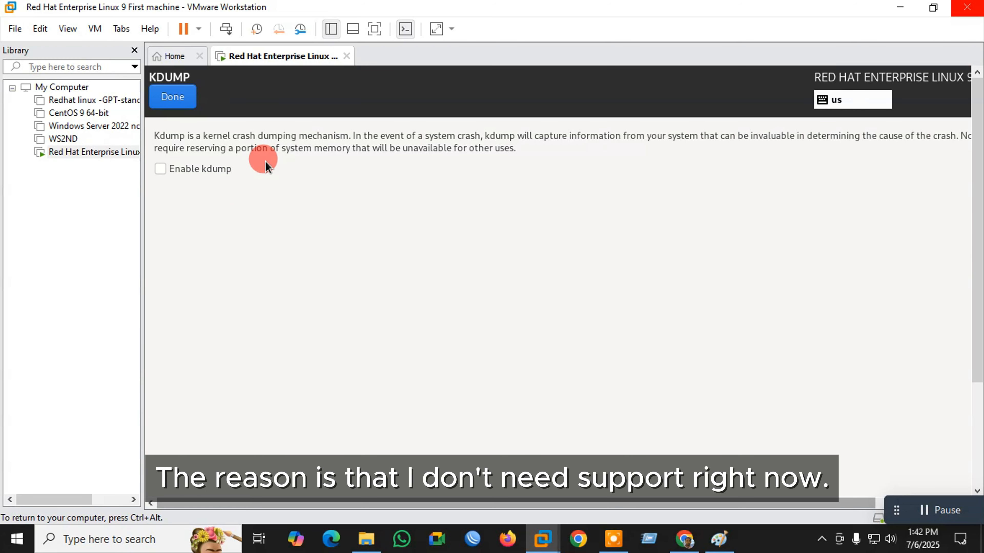
left_click(173, 98)
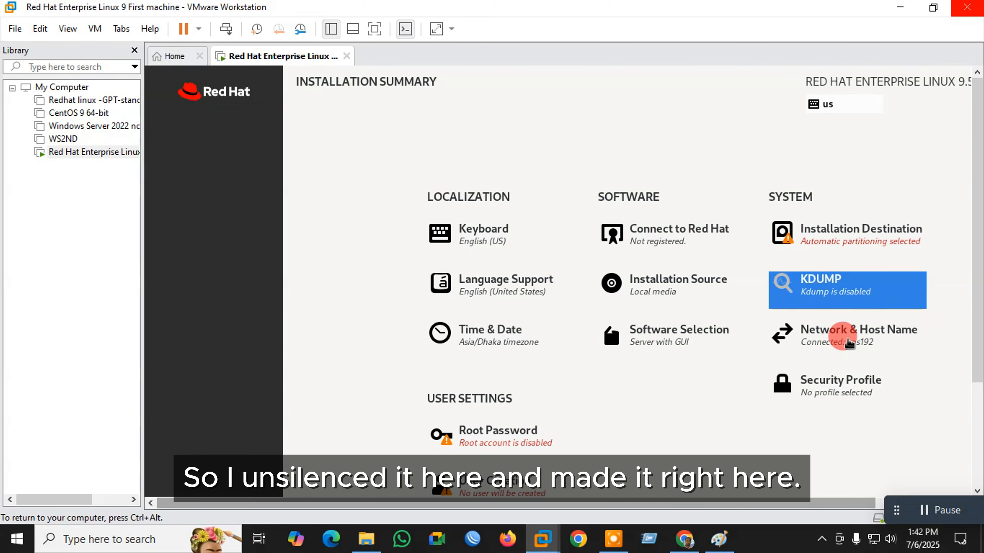
- Set and apply the host name node1
left_click(845, 331)
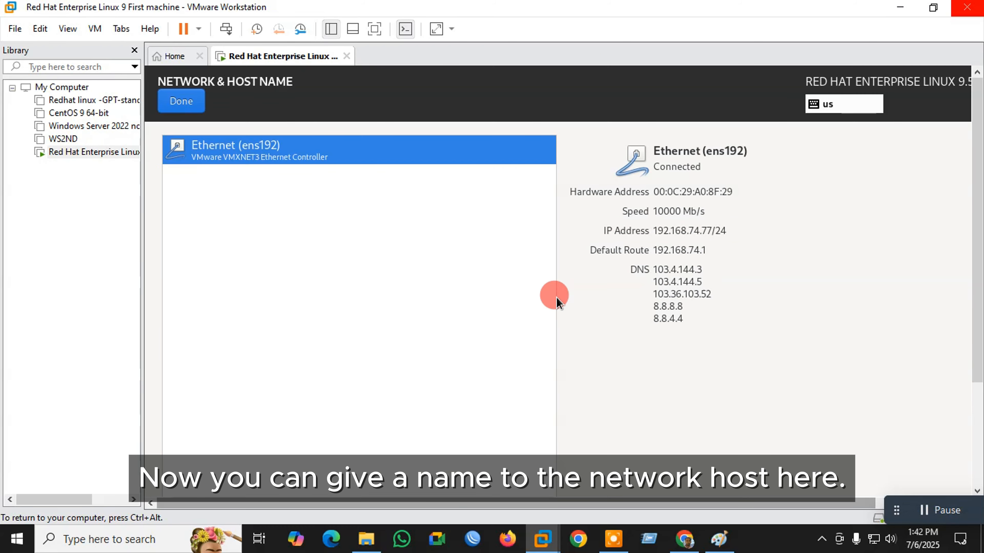
scroll(550, 361, "down", 5)
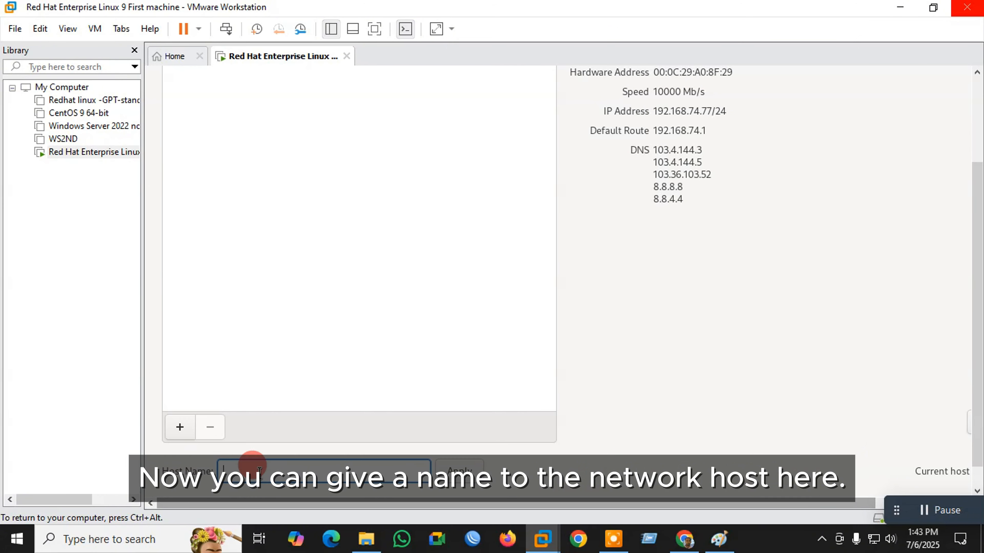
left_click(252, 469)
type("nod")
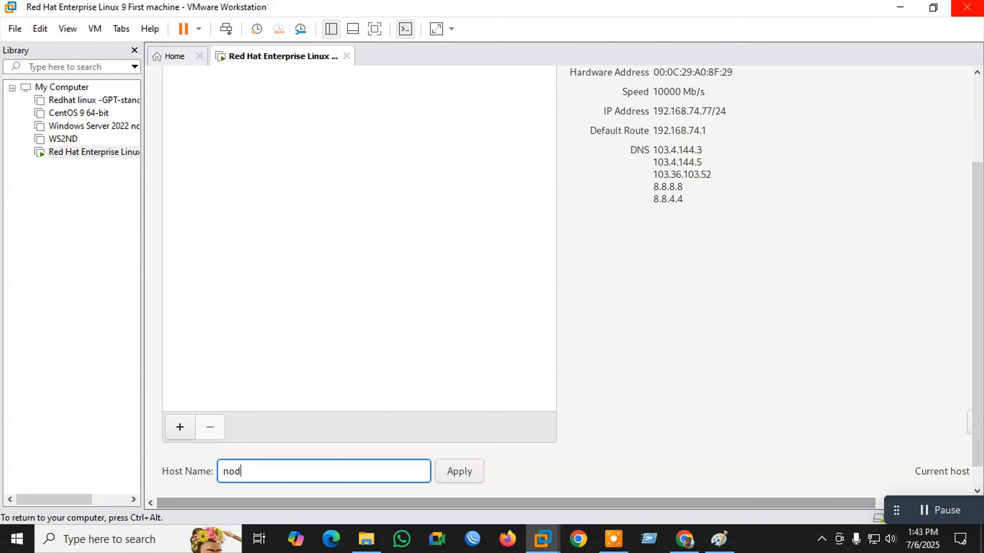
type("e1")
left_click(460, 471)
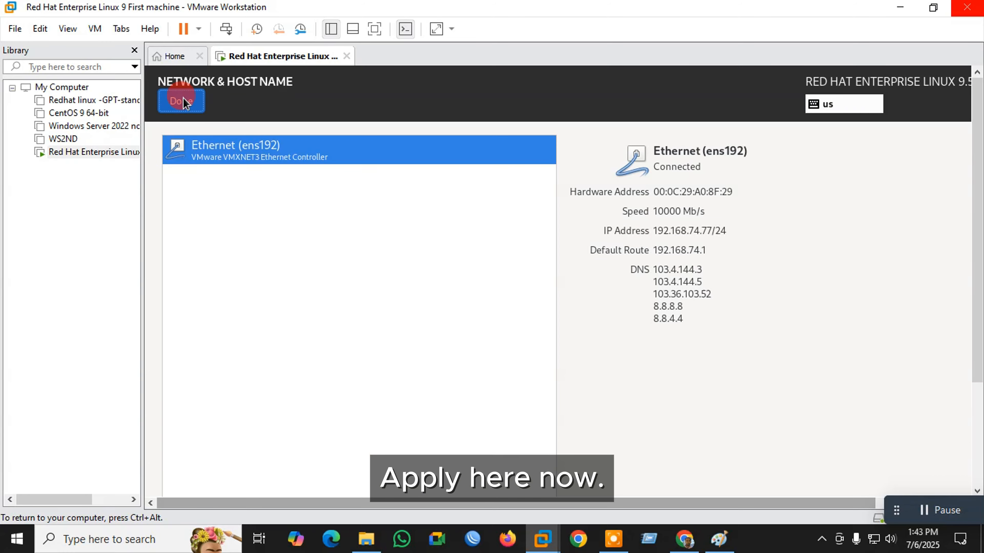
left_click(184, 98)
- Turn off the security policy in Security Profile
left_click(843, 387)
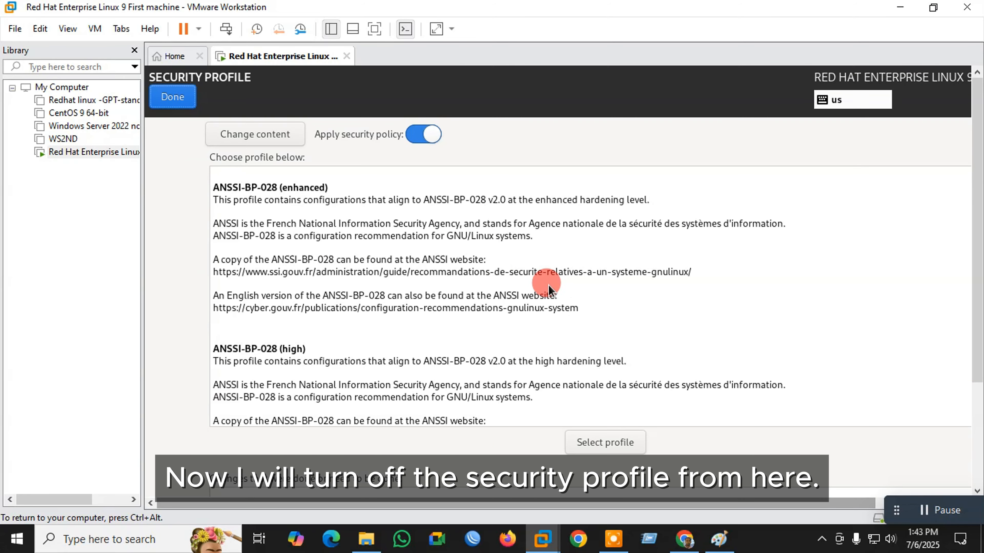
left_click(411, 136)
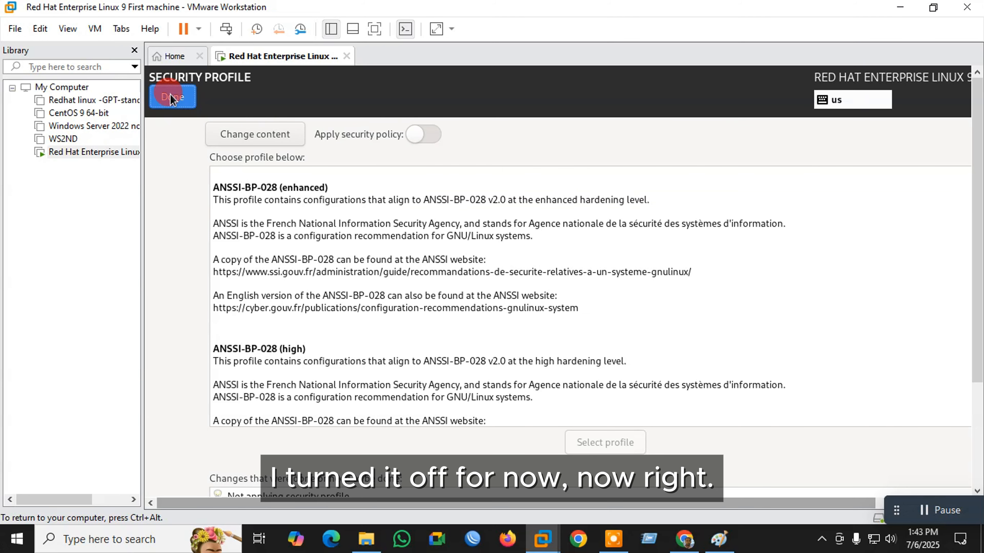
left_click(172, 106)
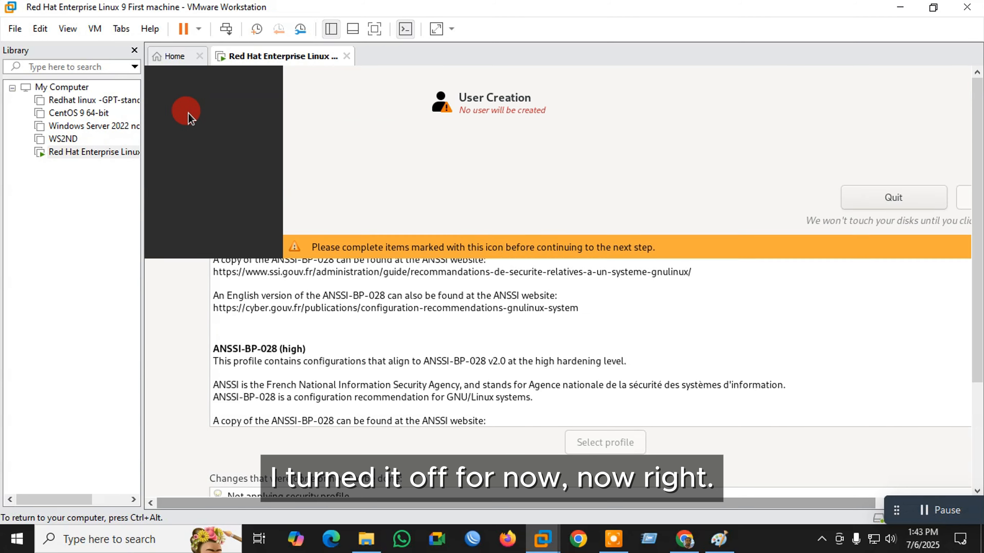
- Enter and confirm the root password, then return to Installation Summary
left_click(518, 436)
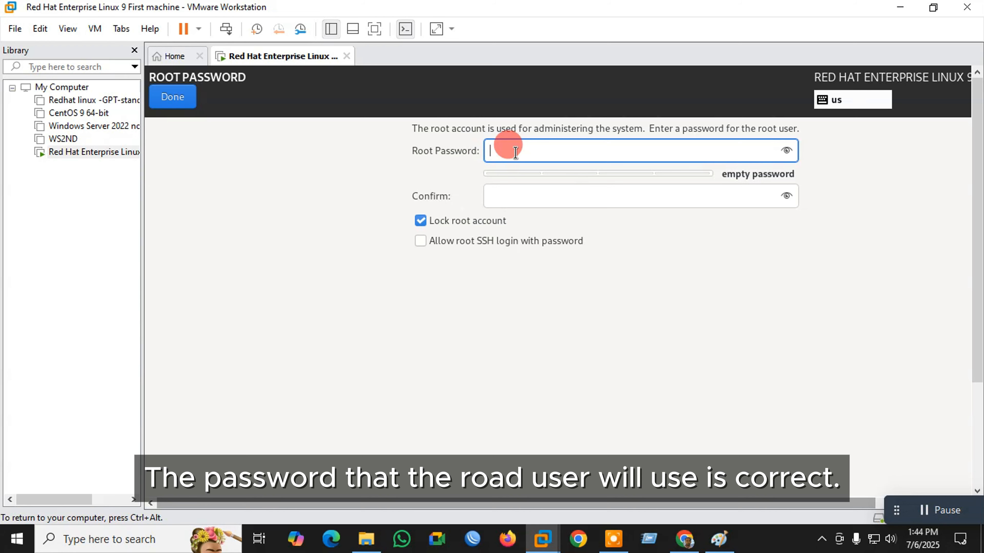
type("•")
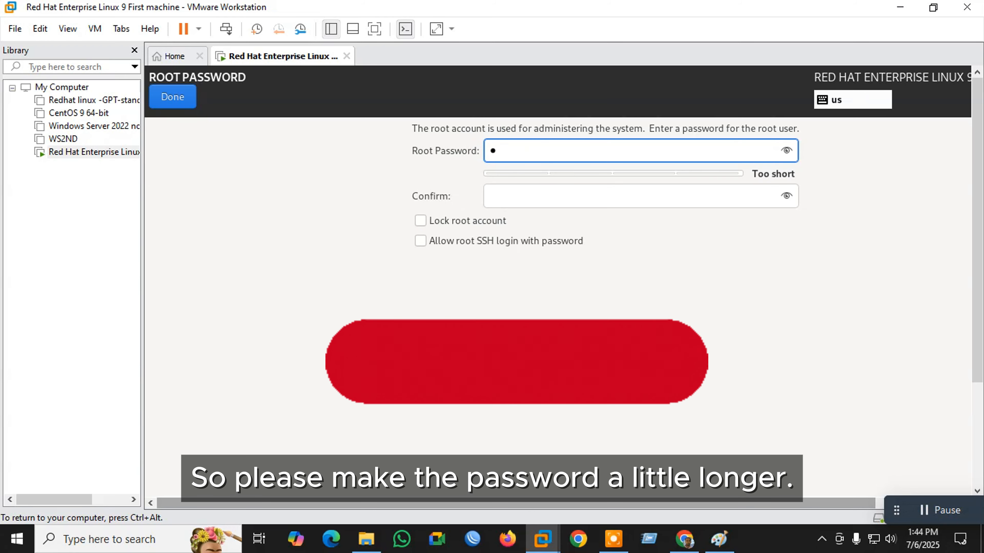
type("•••••")
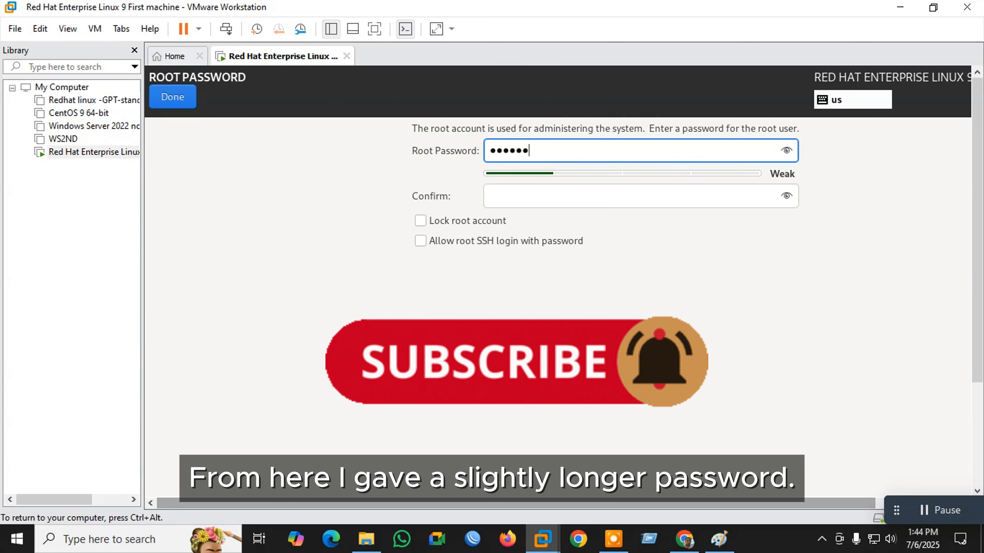
type("•••")
left_click(522, 204)
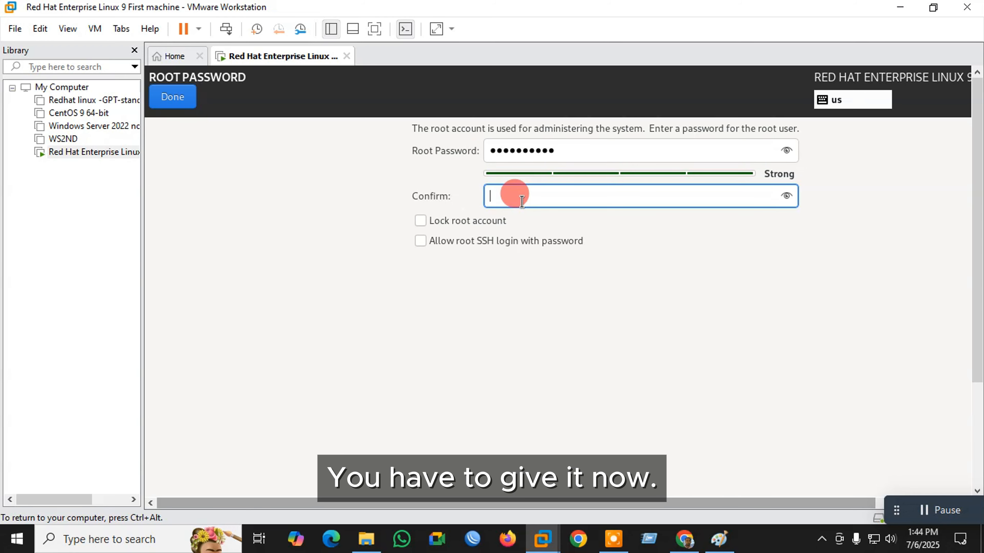
type("••••••••••")
left_click(173, 99)
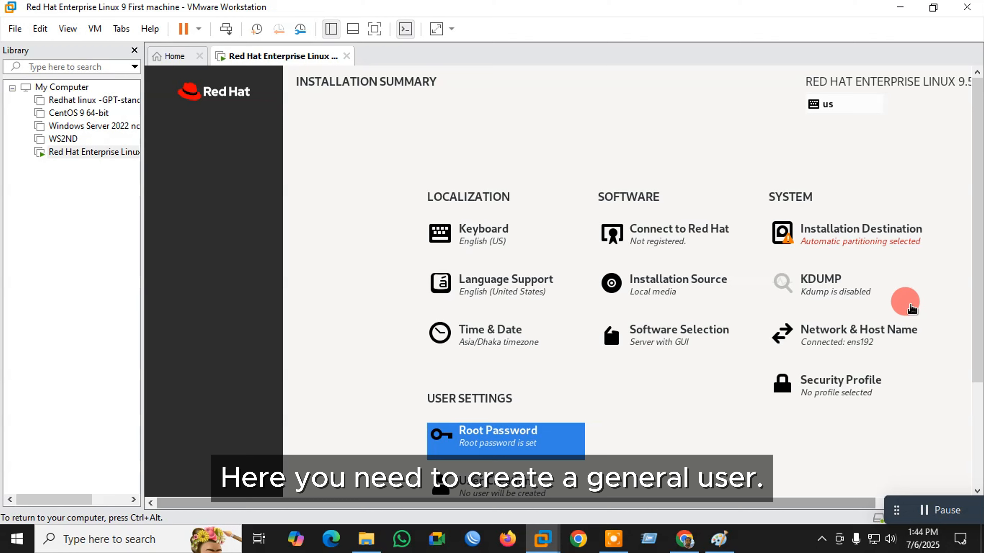
- Create a non-administrator user with a full name, user name, and confirmed password
left_click_drag(977, 284, 978, 320)
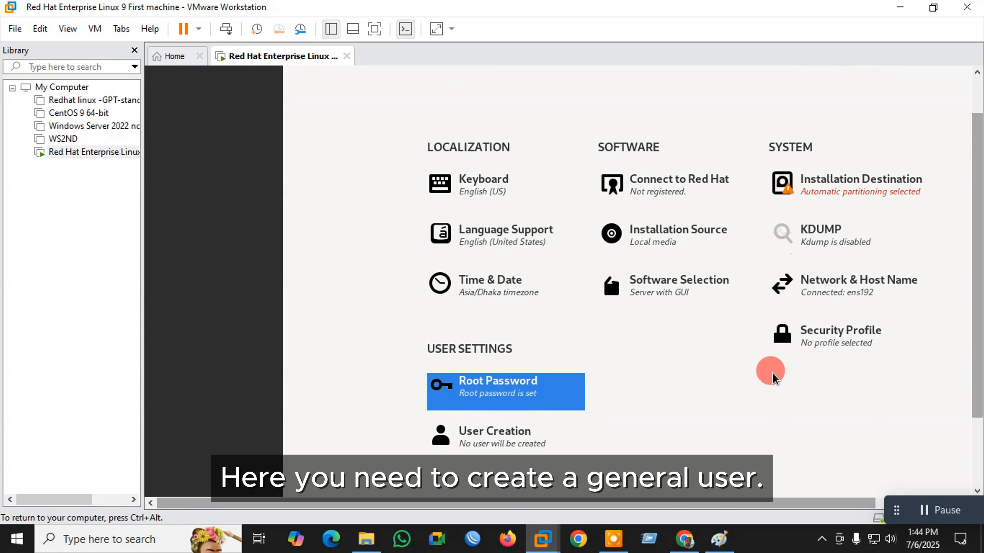
left_click(523, 442)
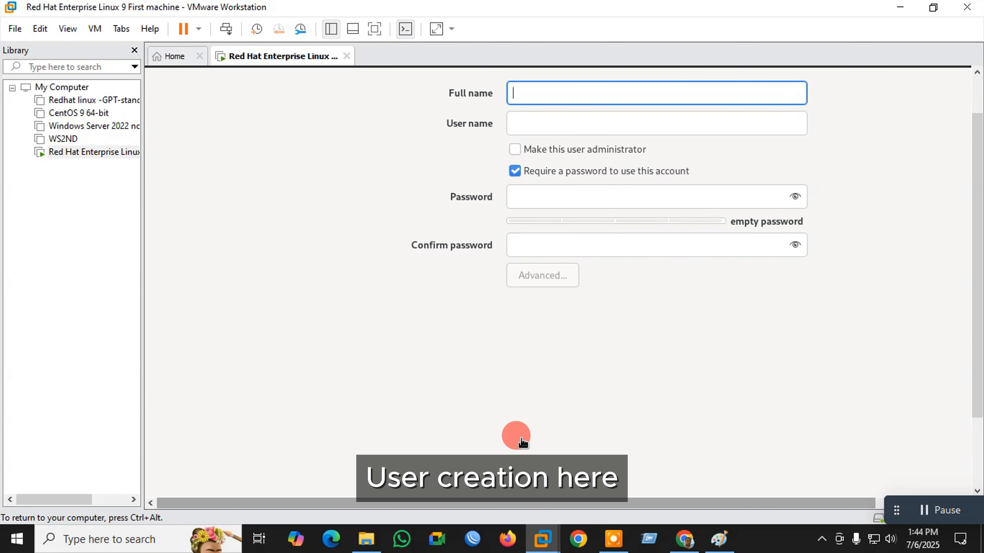
left_click(544, 93)
type("khairul")
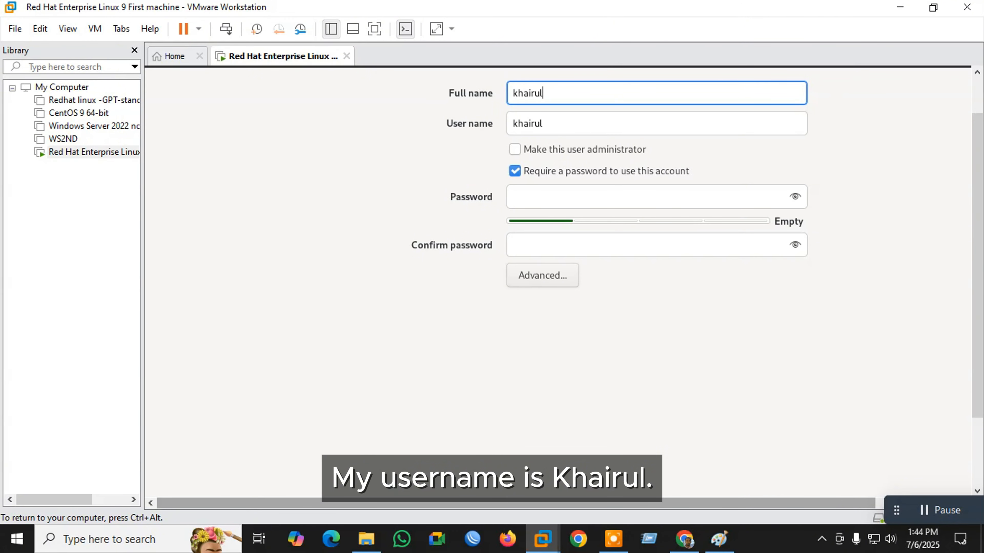
left_click(522, 198)
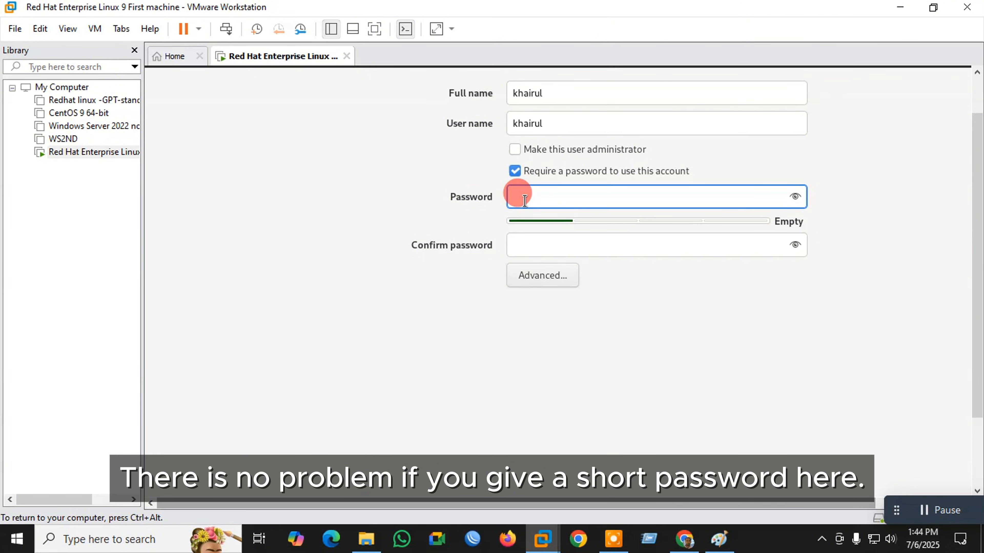
type("1234")
left_click(534, 245)
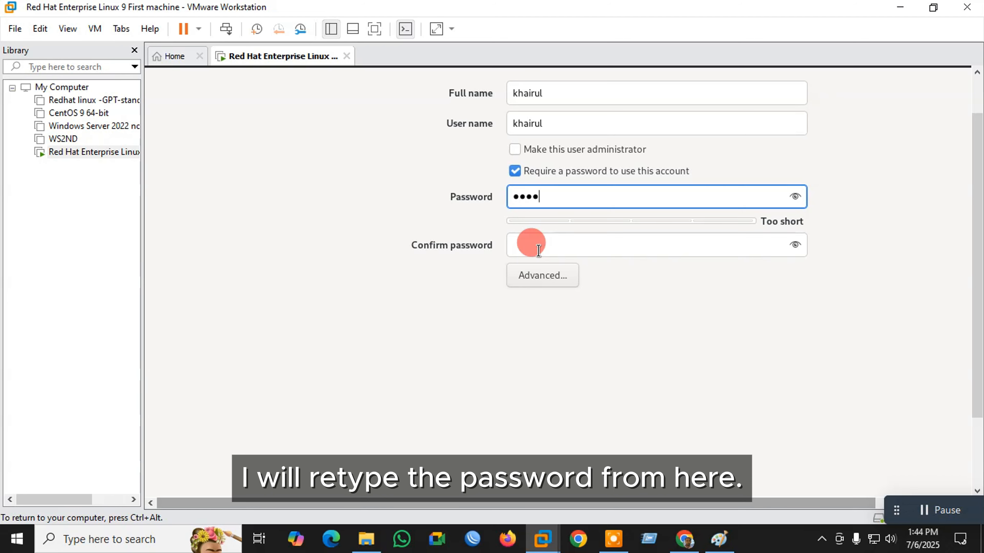
type("1234")
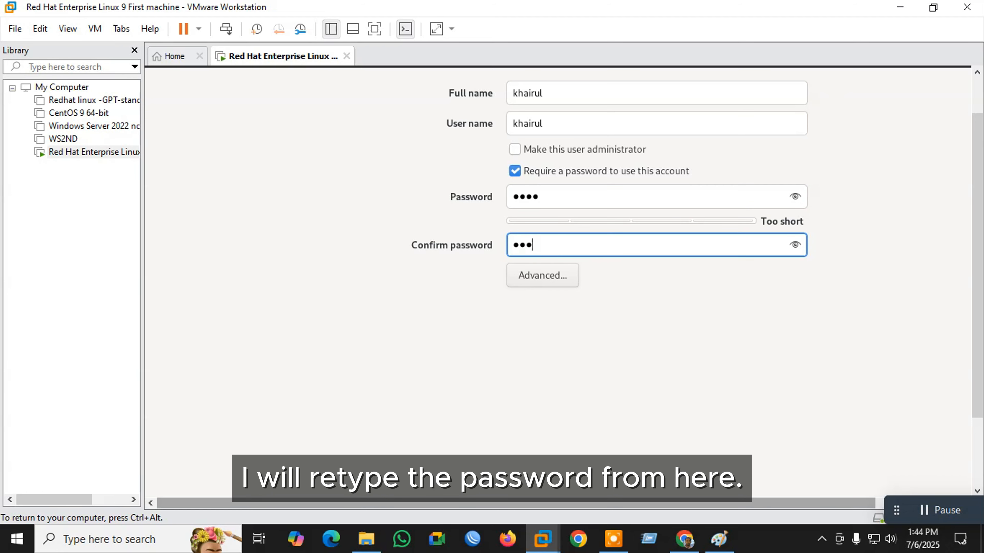
scroll(975, 211, "up", 2)
left_click(575, 150)
left_click(176, 102)
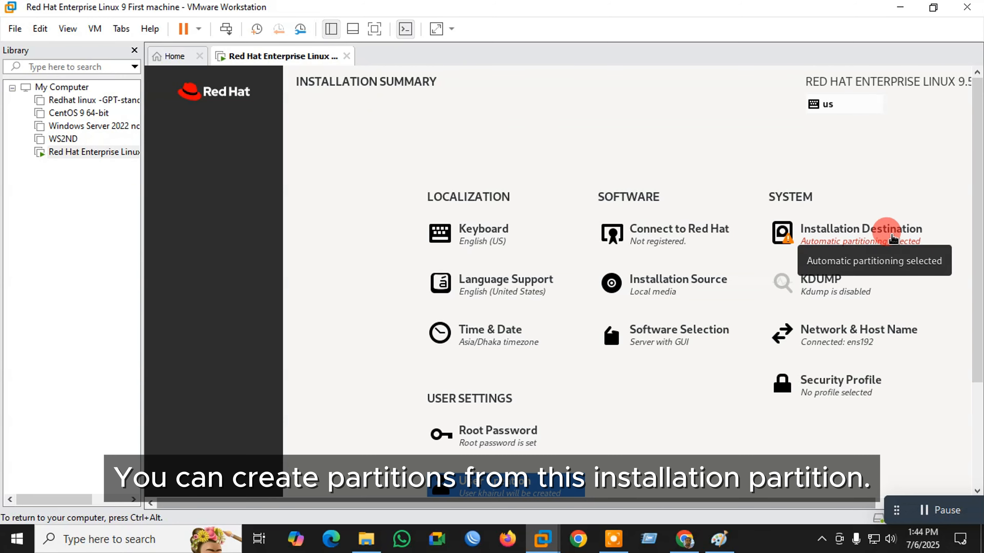
- Choose custom storage configuration and set the partitioning scheme to Standard Partition
left_click(876, 236)
scroll(434, 256, "down", 1)
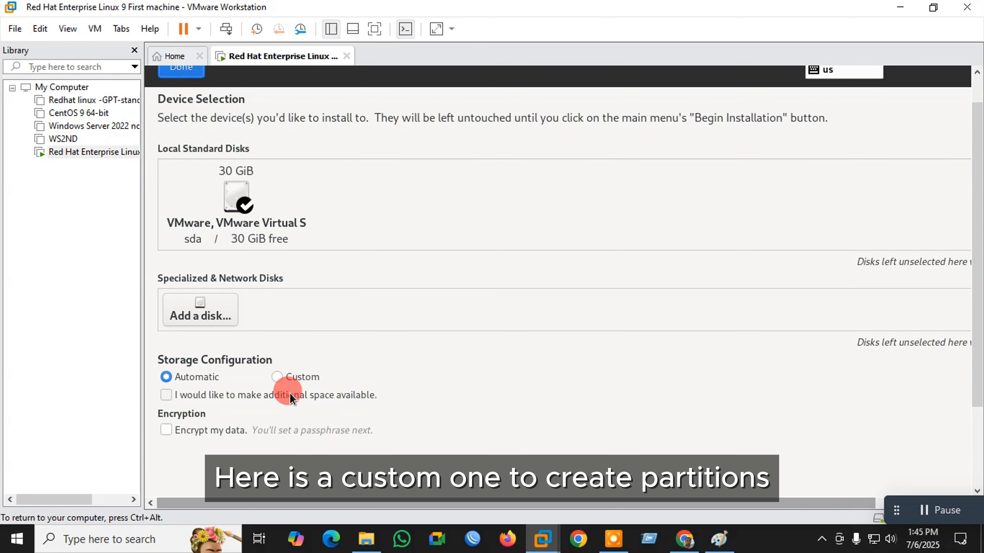
left_click(278, 378)
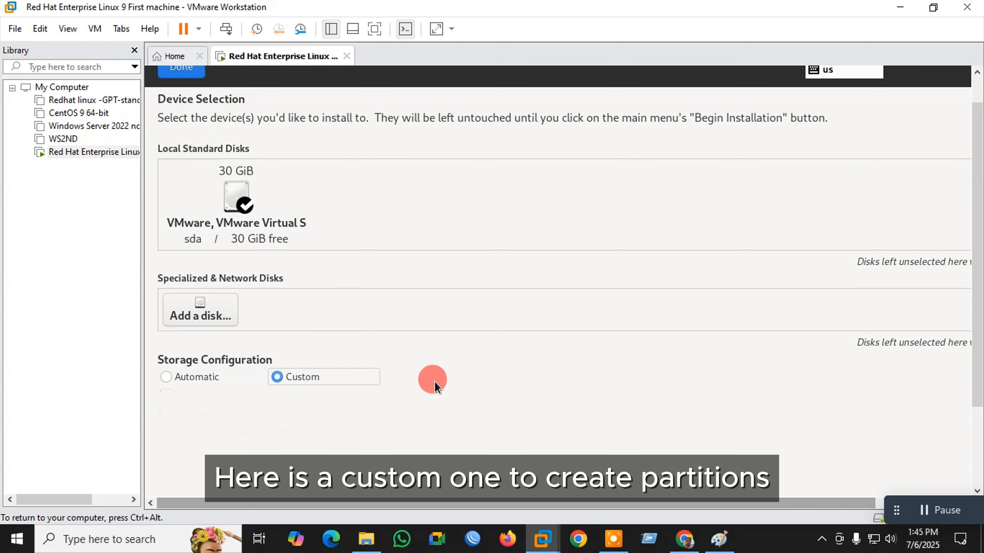
left_click(179, 71)
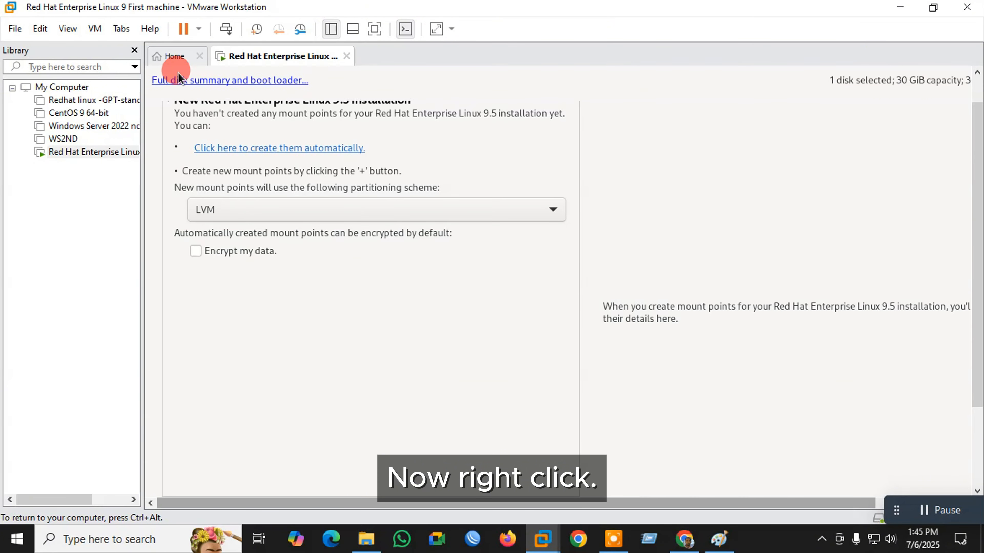
left_click(552, 212)
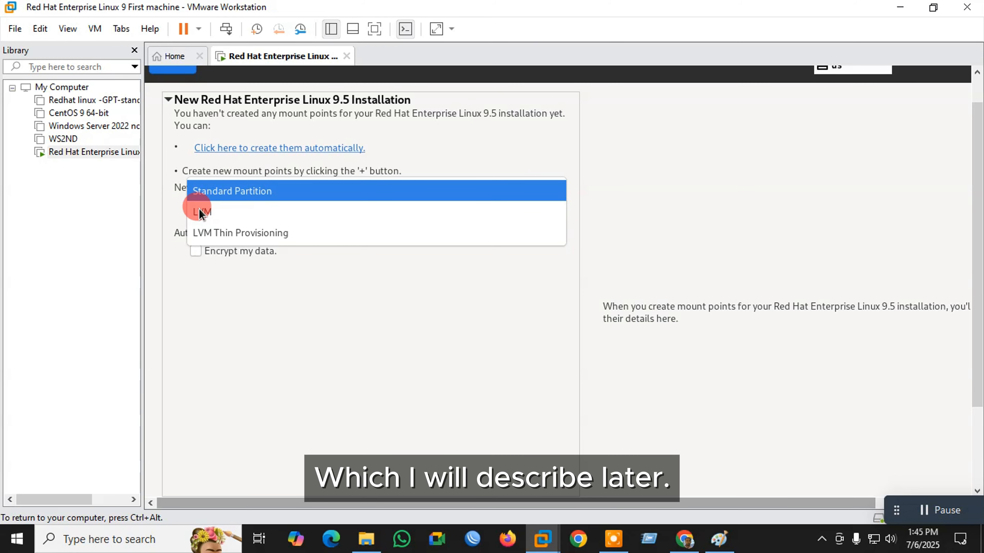
left_click(250, 192)
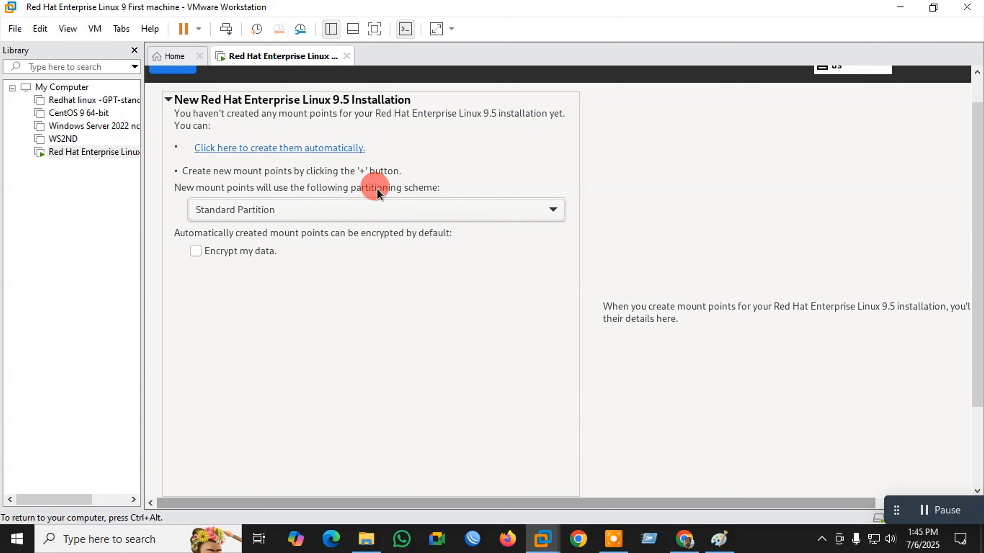
scroll(282, 418, "down", 2)
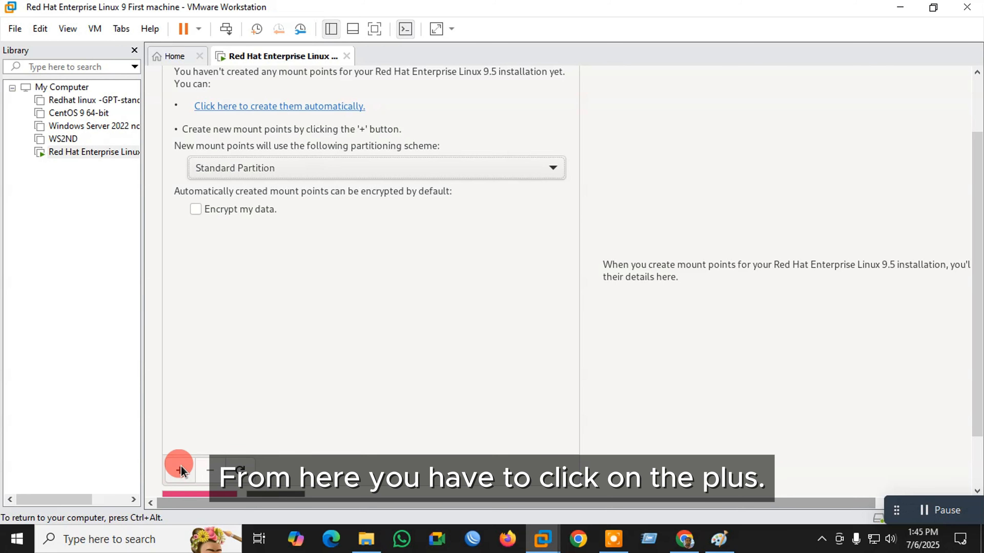
- Add a 1024 MiB /boot partition and a 200 MiB /boot/efi partition
left_click(180, 469)
left_click(706, 273)
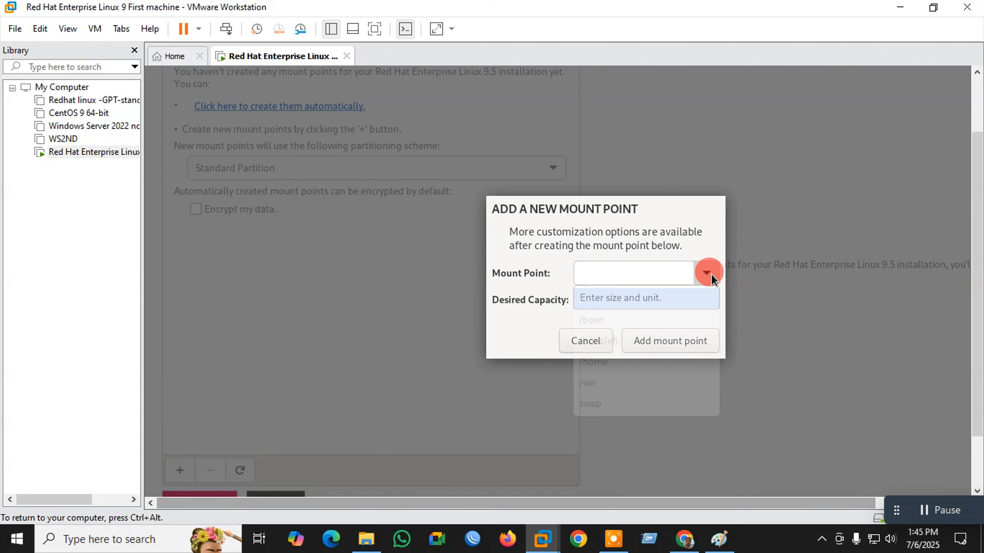
left_click(620, 325)
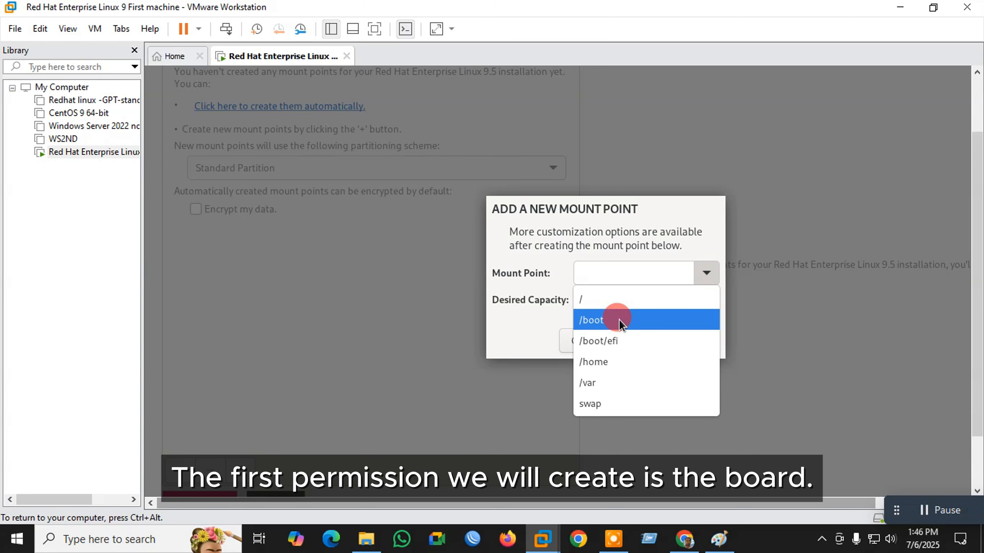
left_click(599, 296)
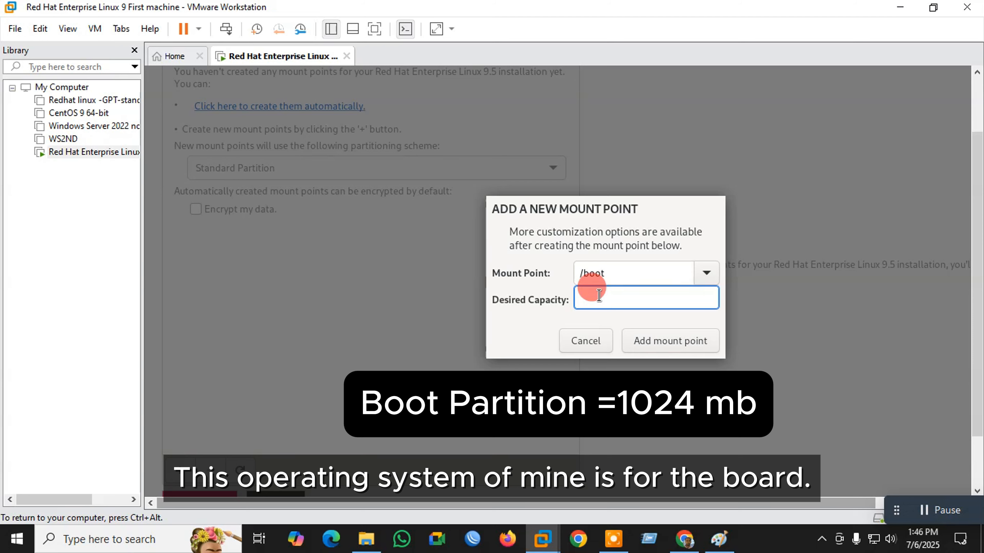
type("1024")
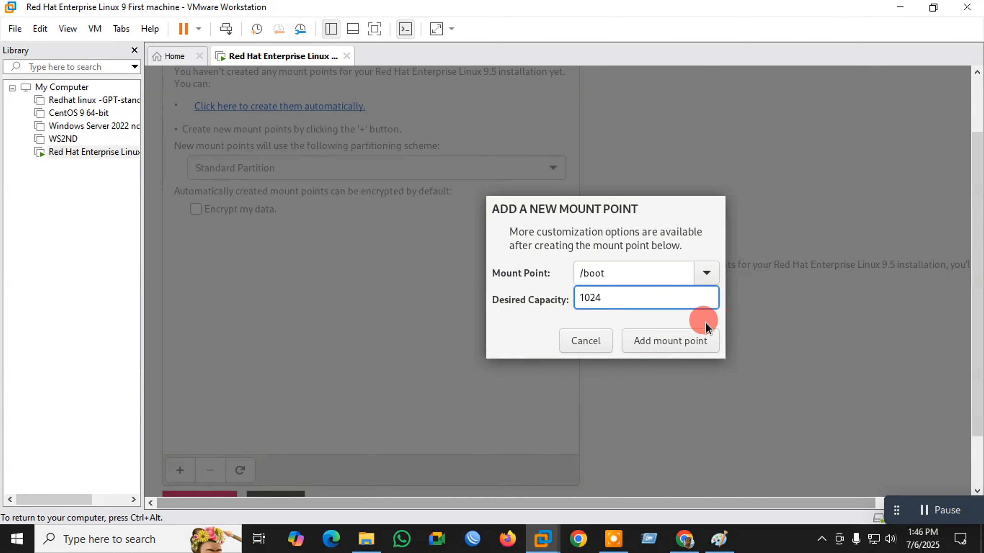
left_click(665, 343)
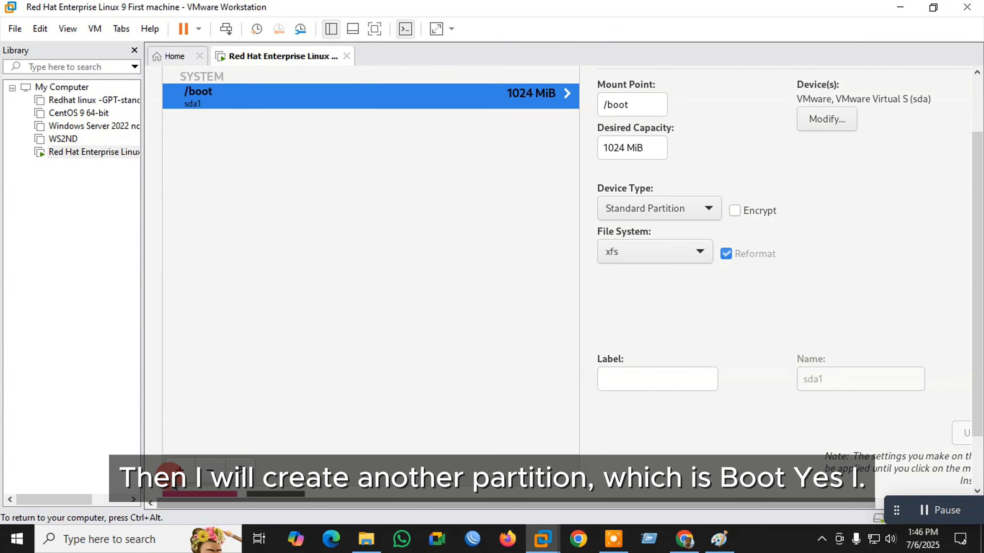
left_click(179, 469)
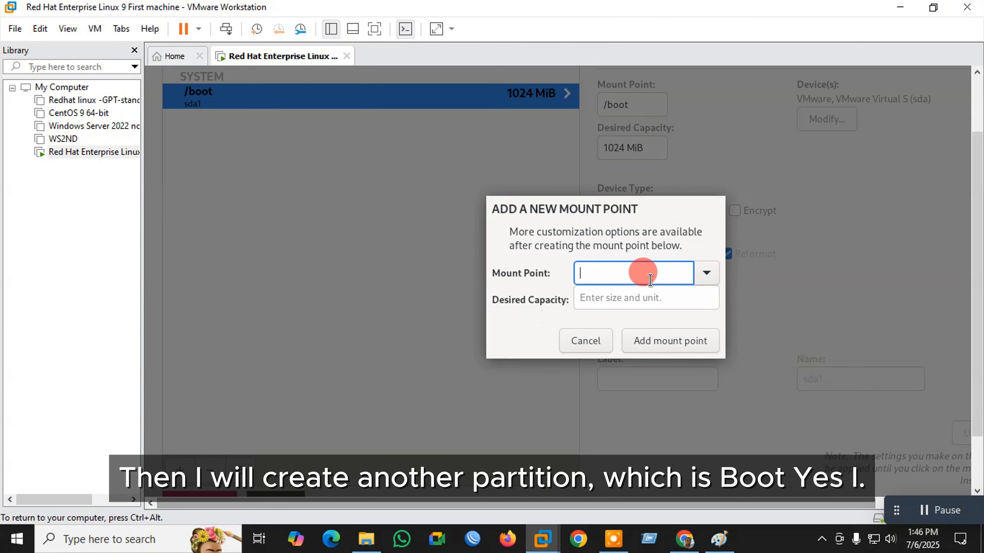
left_click(701, 272)
left_click(612, 320)
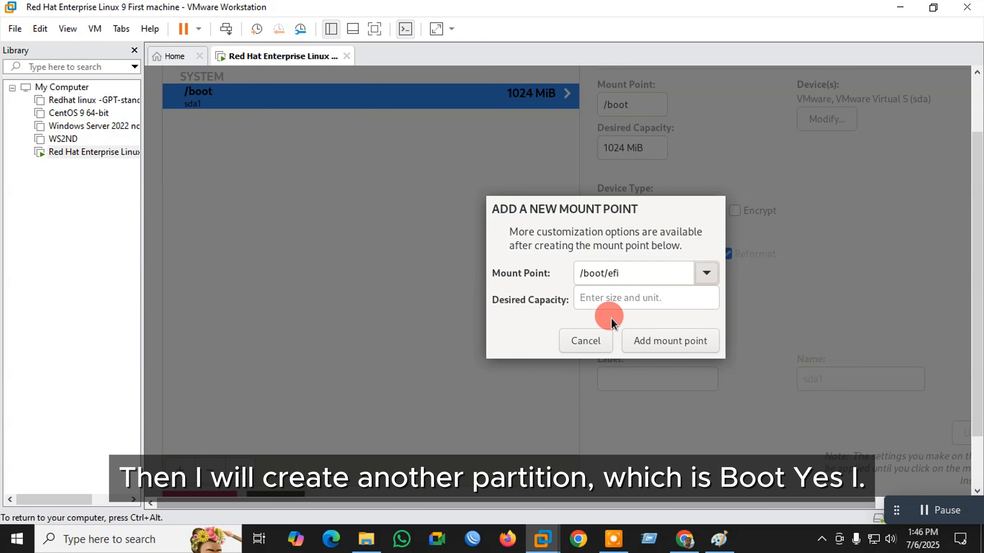
left_click(606, 302)
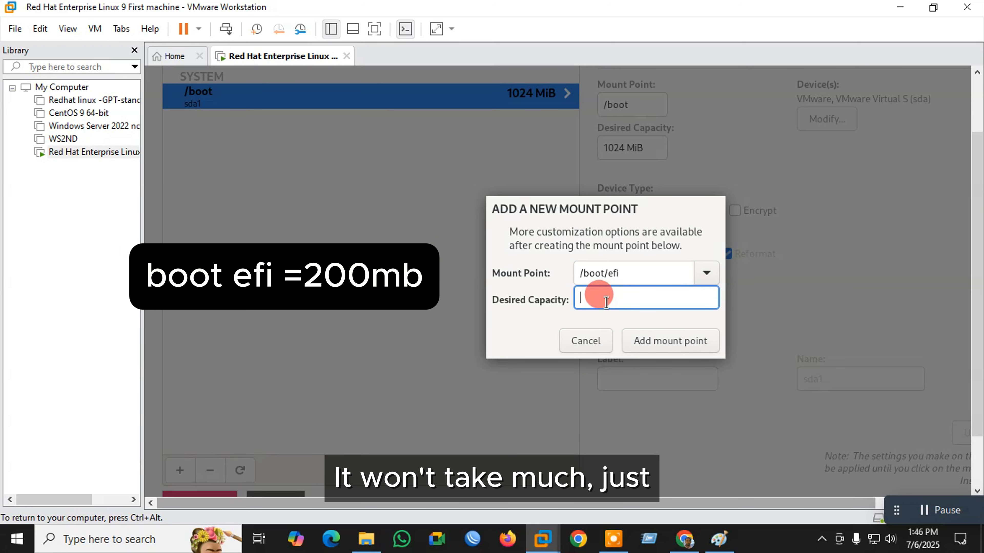
type("200")
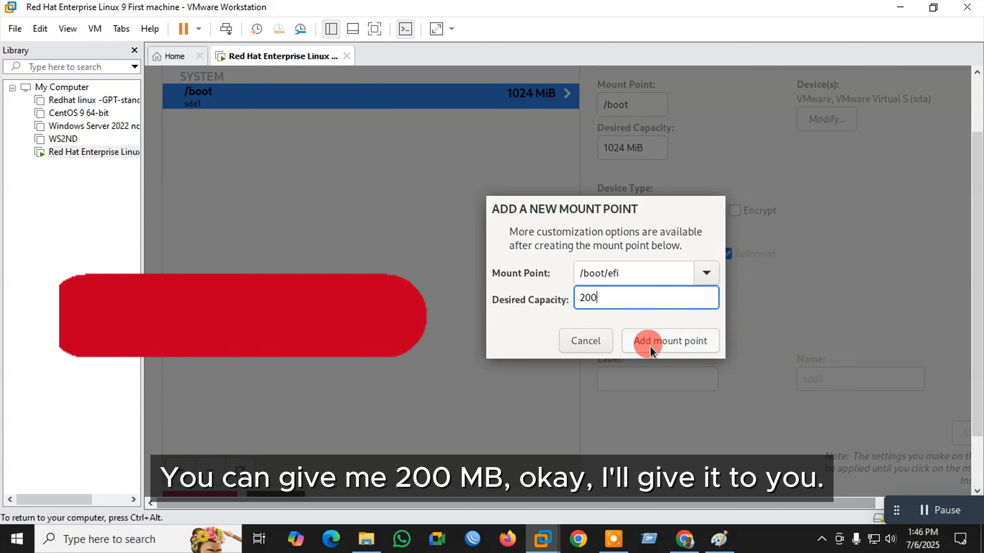
left_click(659, 342)
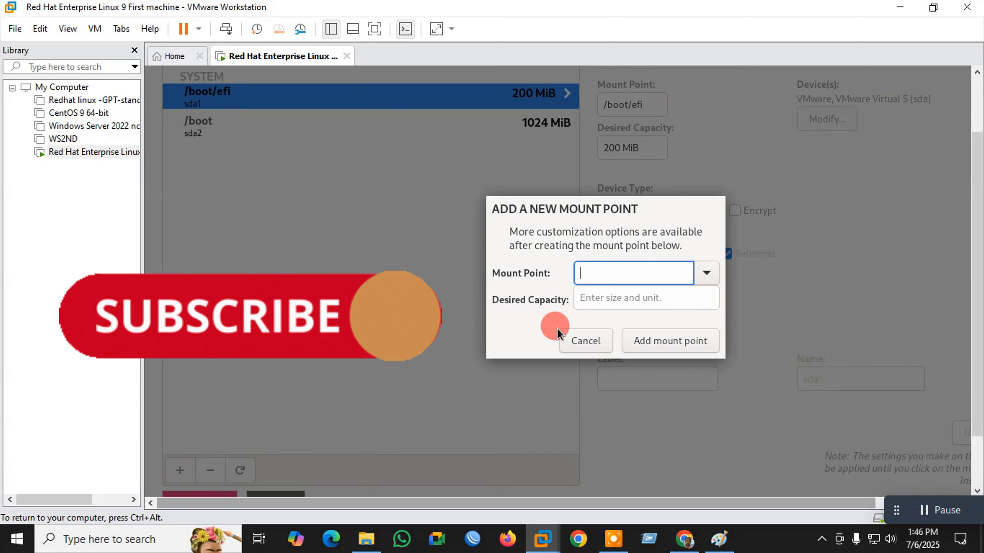
- Add a 20 GiB root (/) partition and a 2 GiB swap partition
left_click(706, 273)
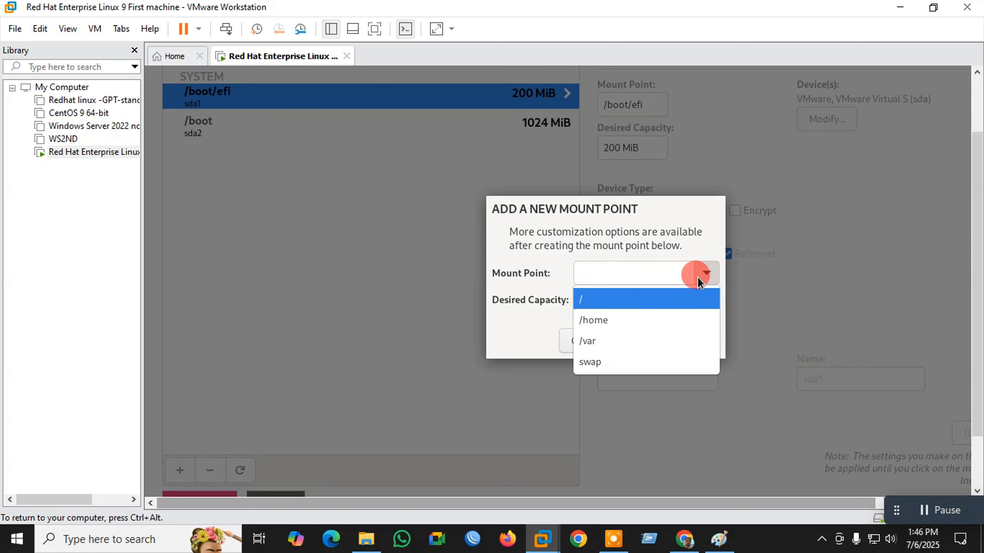
left_click(585, 298)
left_click(610, 298)
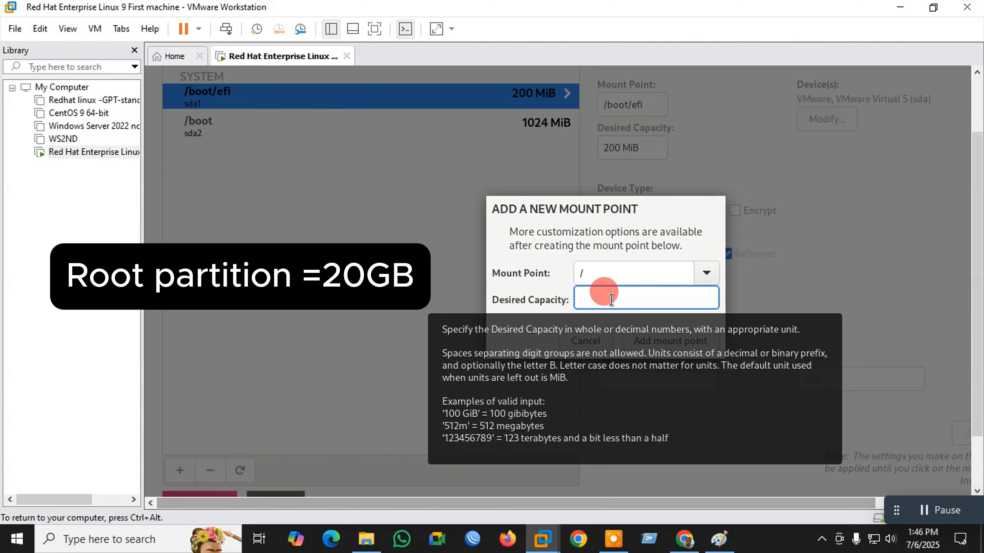
type("20480")
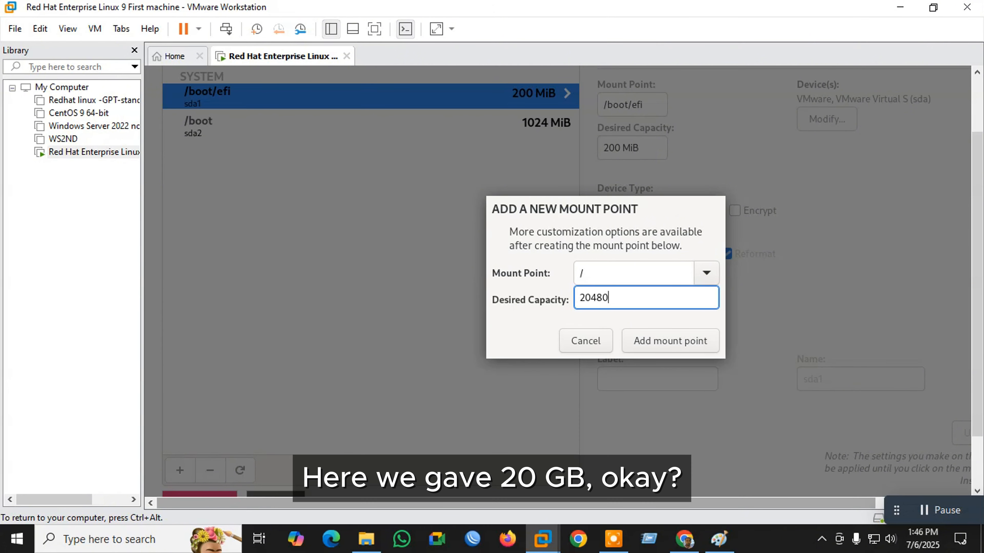
left_click(668, 342)
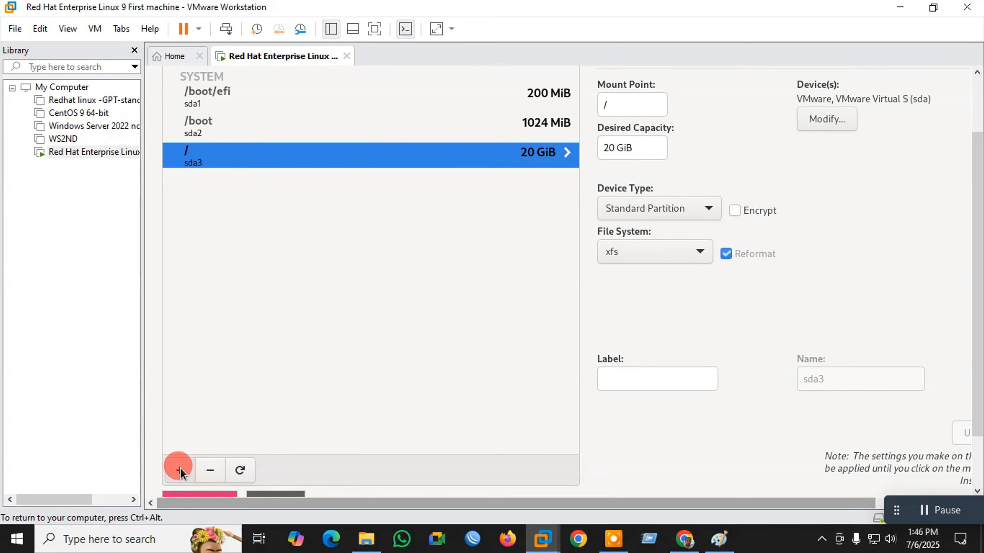
left_click(180, 471)
left_click(707, 274)
left_click(595, 298)
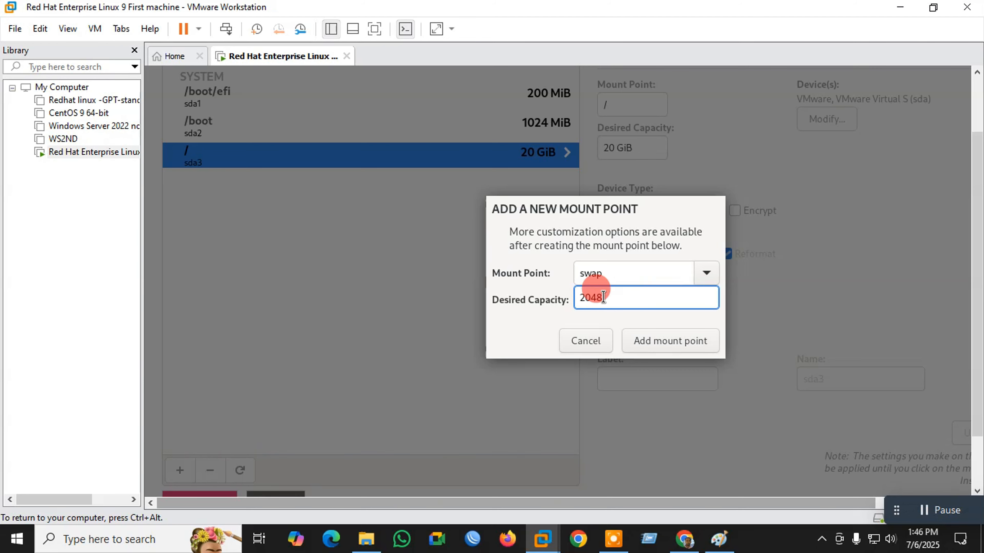
left_click(674, 341)
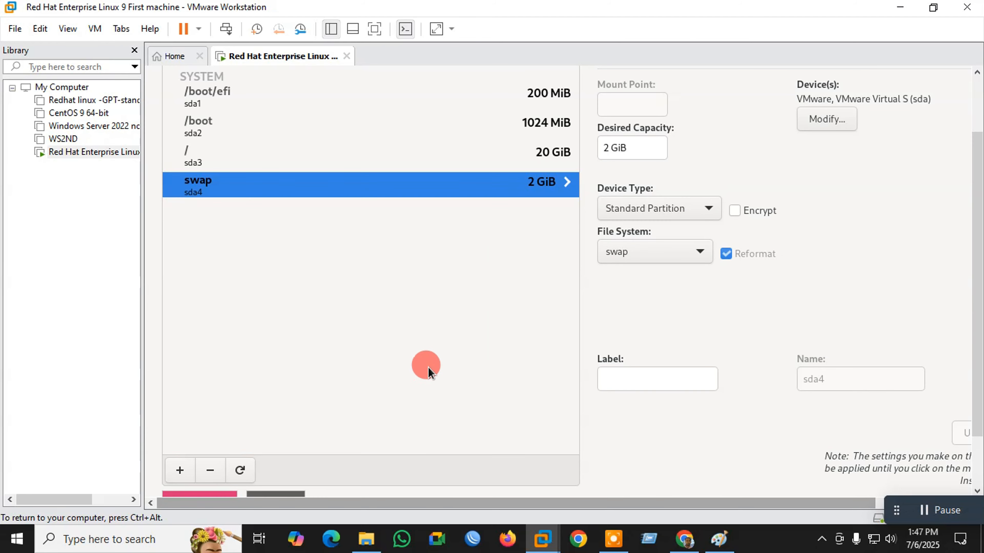
left_click_drag(977, 199, 977, 155)
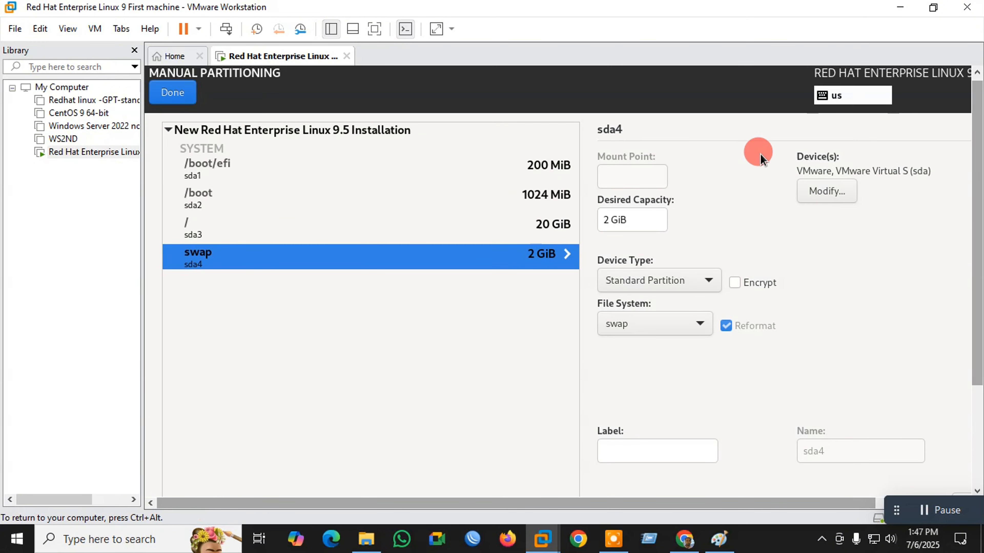
- Accept the custom partitioning changes and pick Workstation as the base environment
left_click(172, 93)
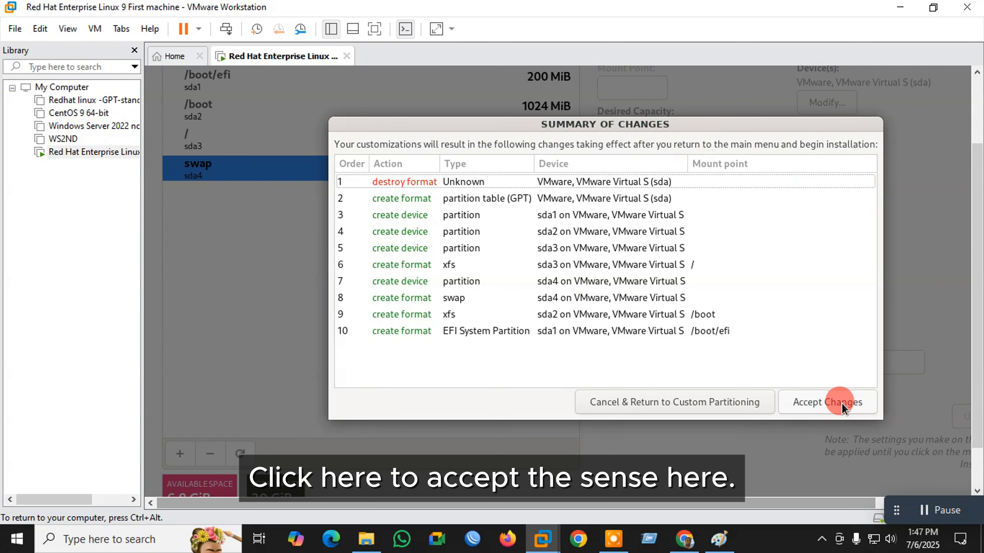
left_click(843, 407)
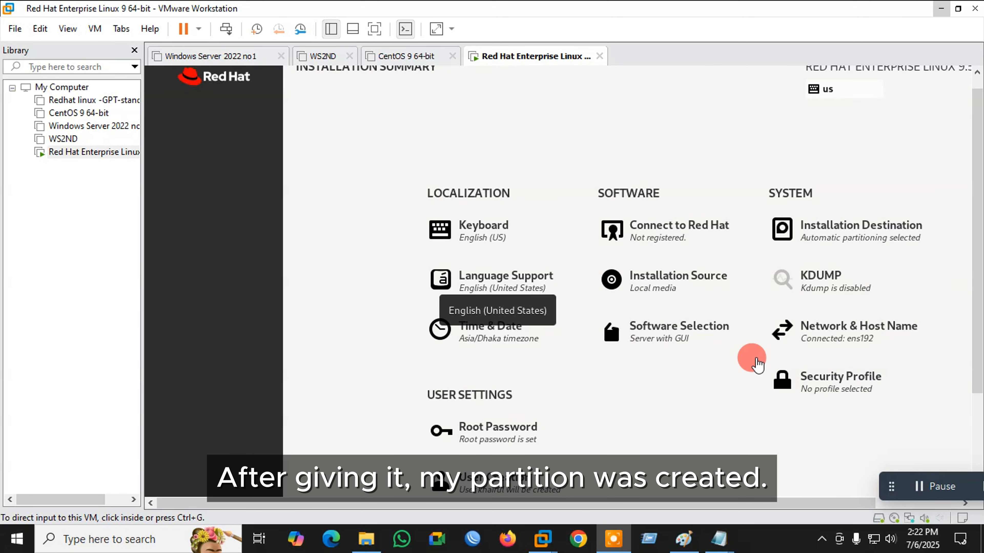
left_click(687, 338)
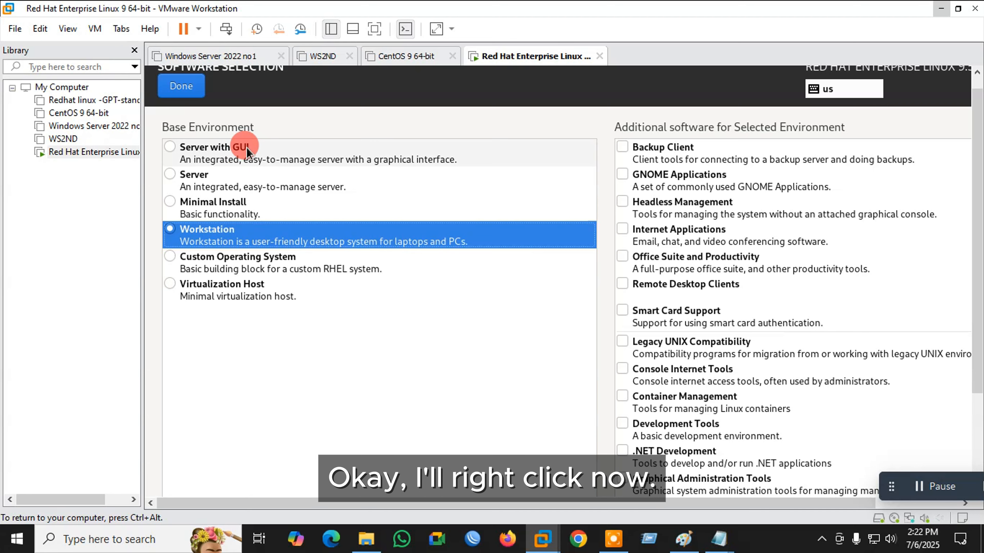
left_click(193, 86)
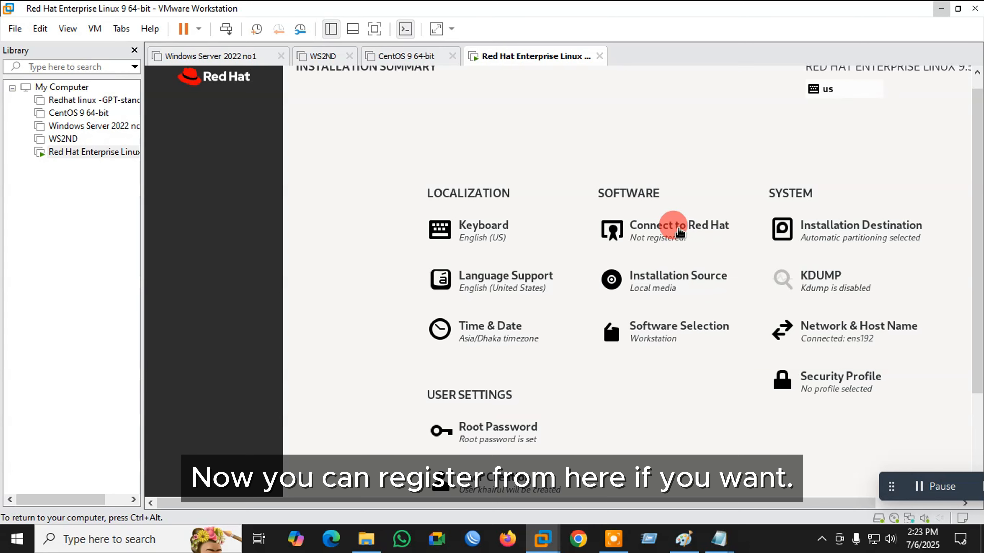
left_click(680, 232)
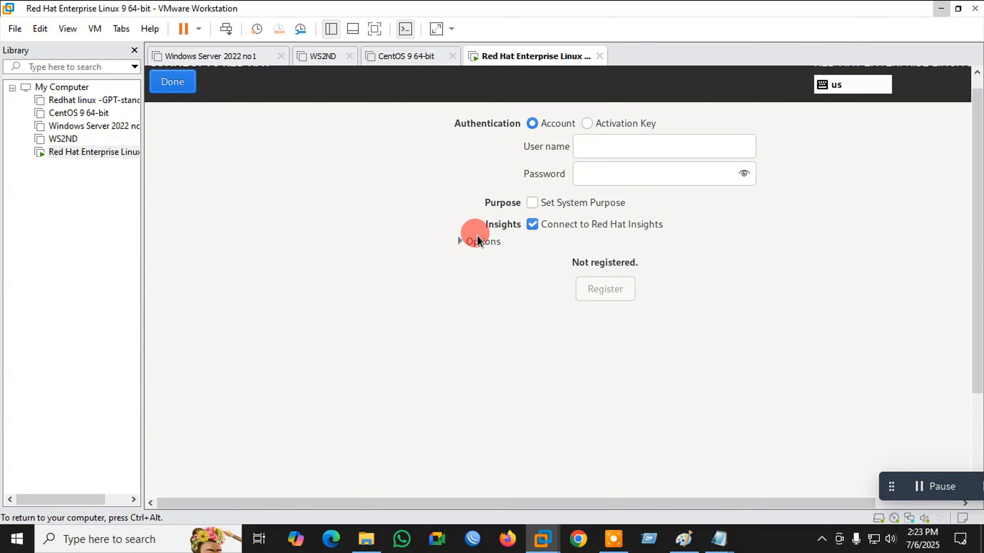
left_click(607, 146)
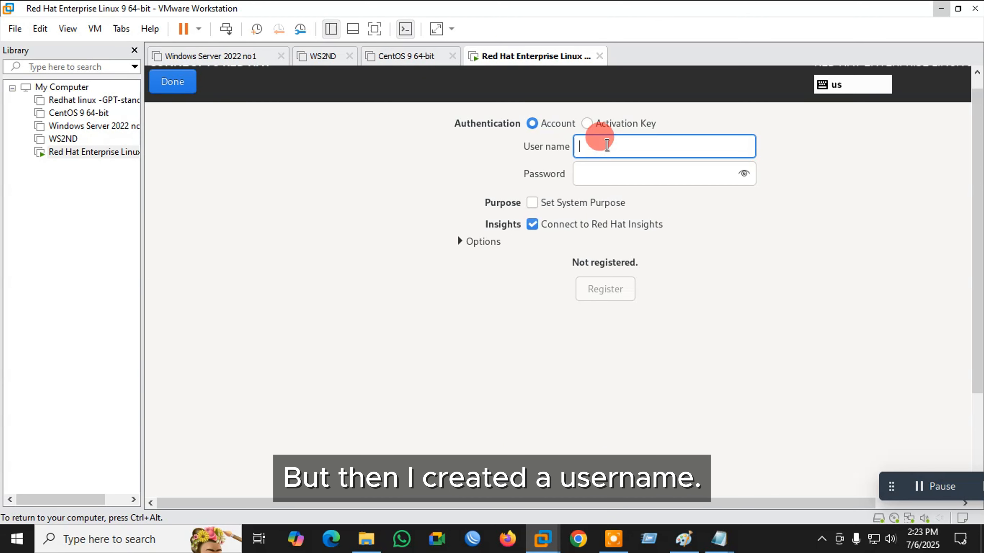
key("Tab")
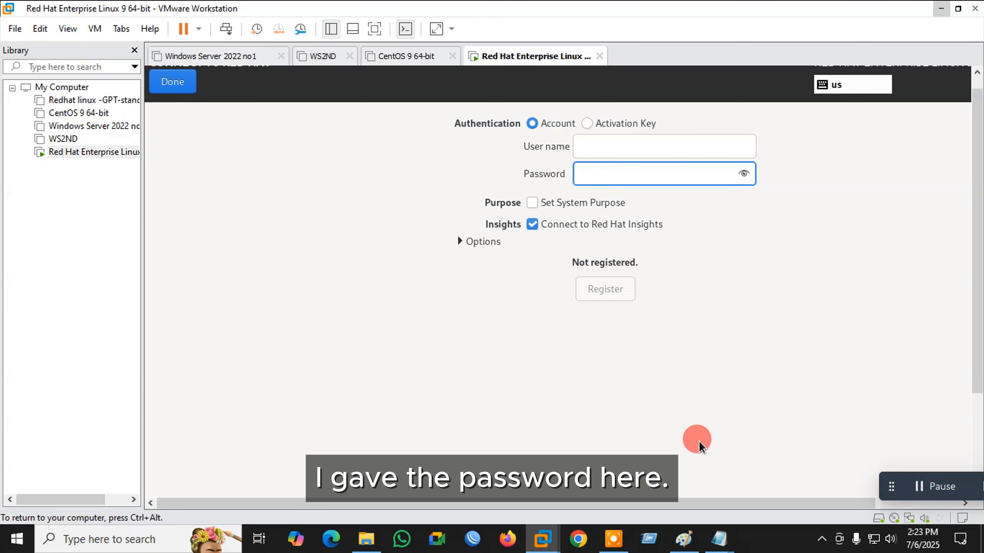
left_click(723, 544)
left_click(790, 488)
left_click(400, 126)
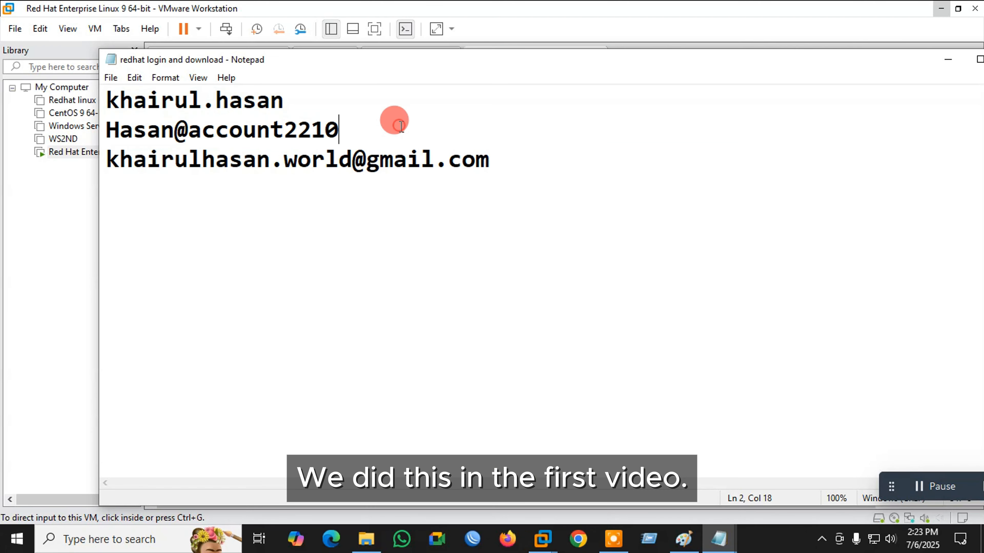
left_click(947, 59)
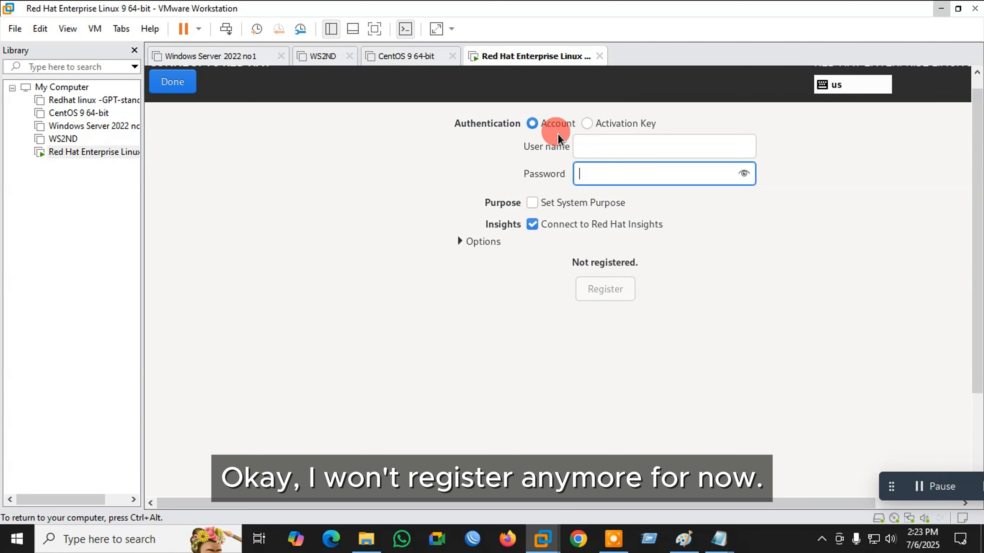
left_click(176, 86)
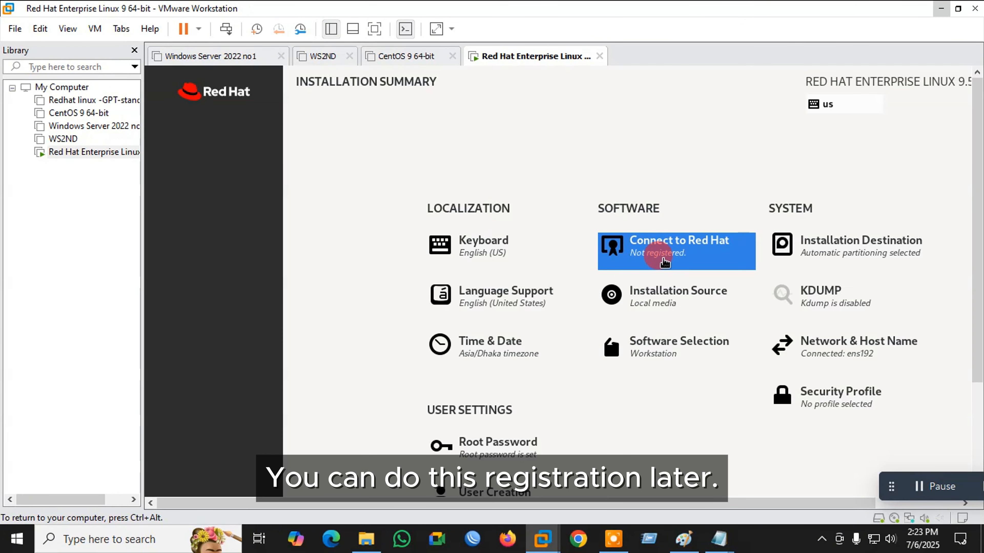
- Begin the RHEL installation from the Installation Summary and let it finish
scroll(682, 252, "down", 1)
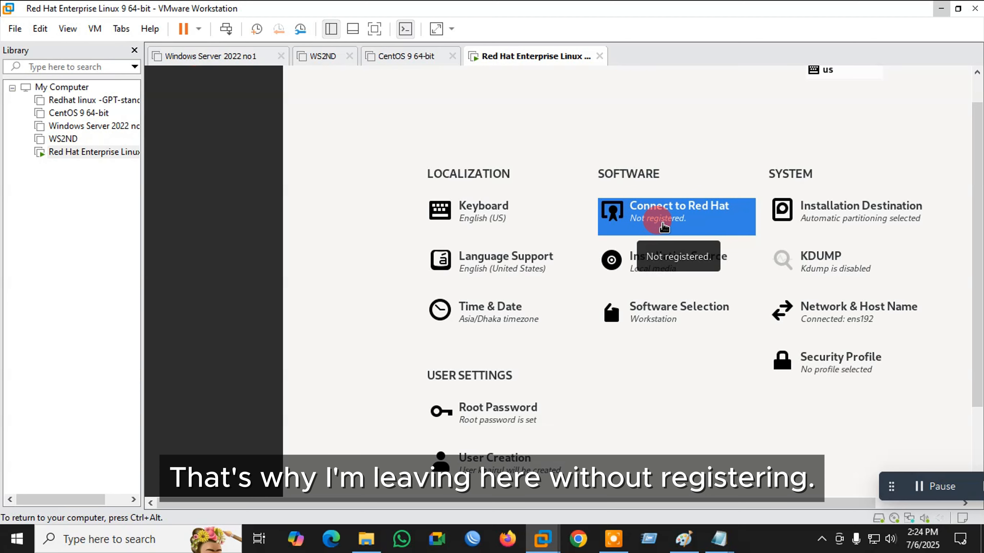
scroll(975, 193, "down", 2)
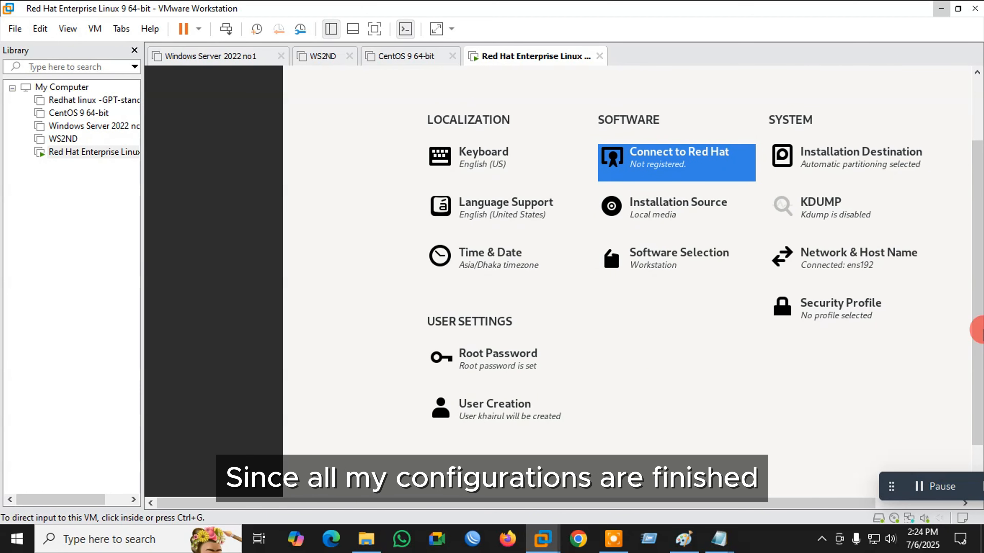
left_click_drag(384, 505, 477, 500)
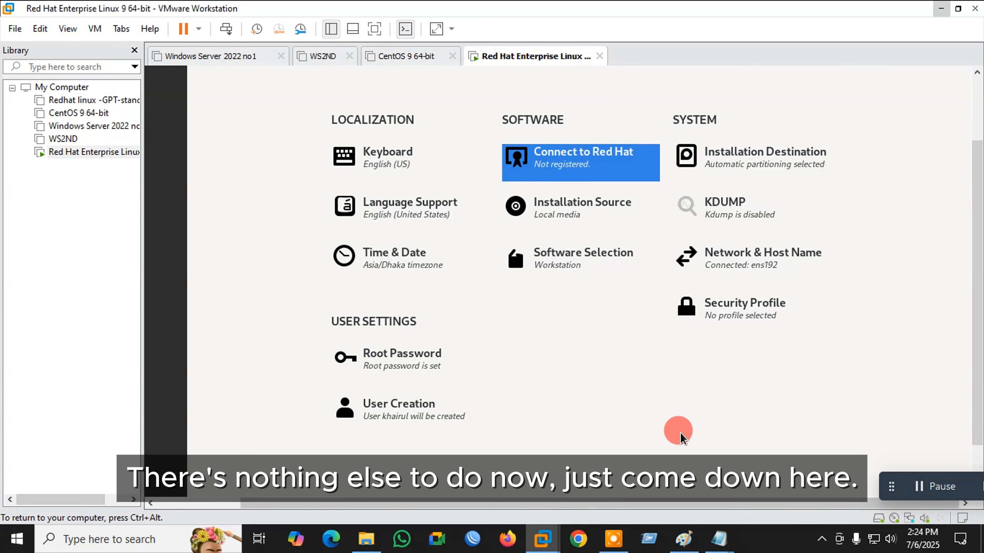
scroll(973, 194, "down", 2)
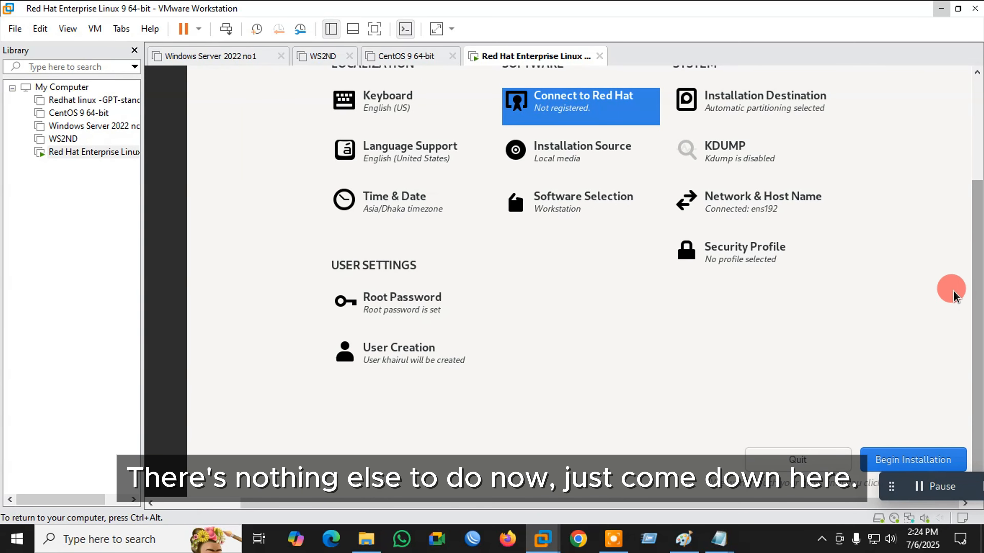
left_click(916, 461)
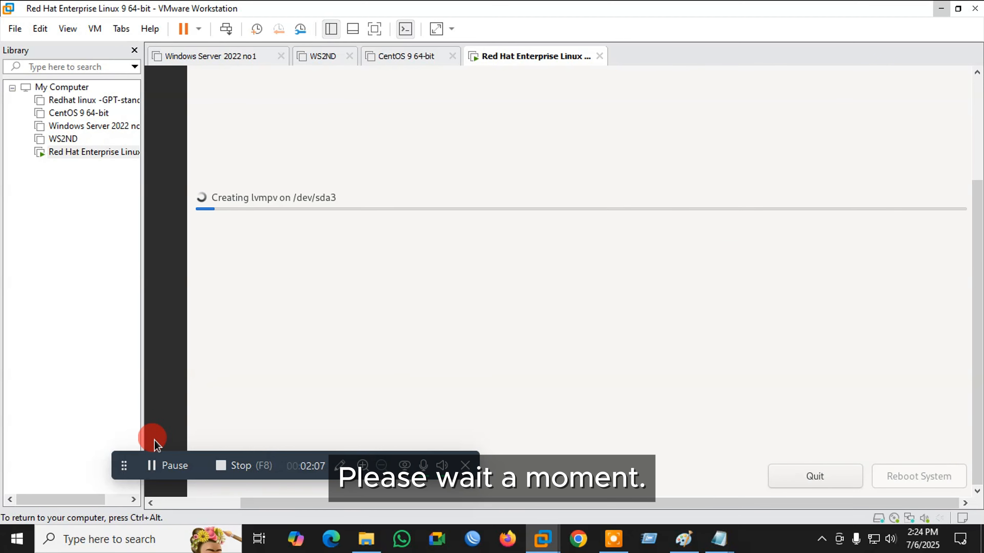
left_click_drag(121, 464, 493, 484)
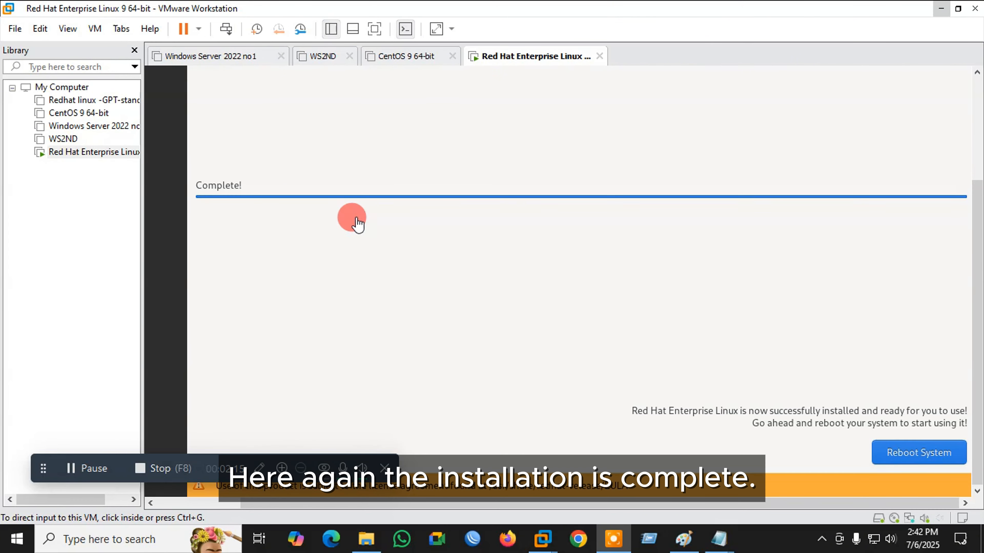
- Reboot, log in as the created user, open Terminal, and dismiss the not-registered notice
left_click(916, 460)
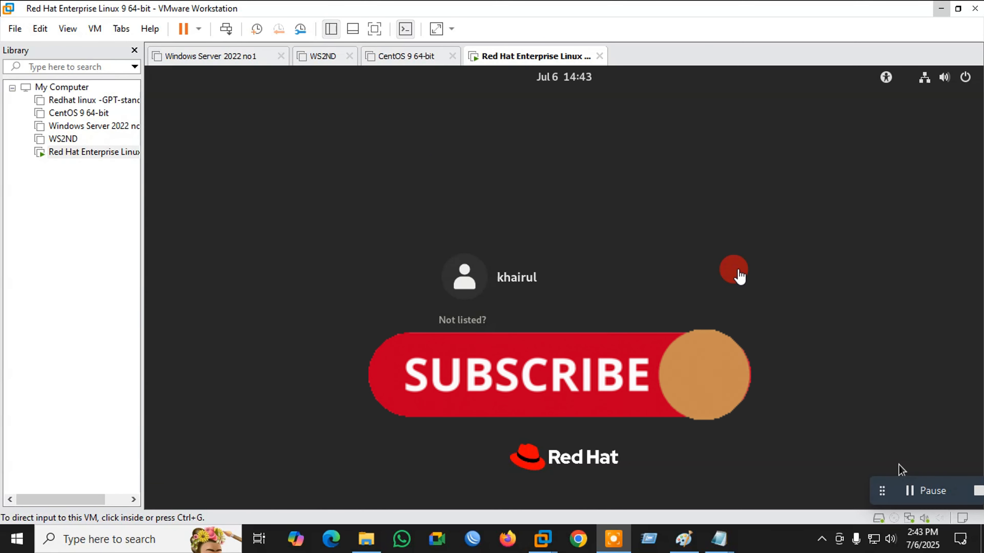
left_click(514, 276)
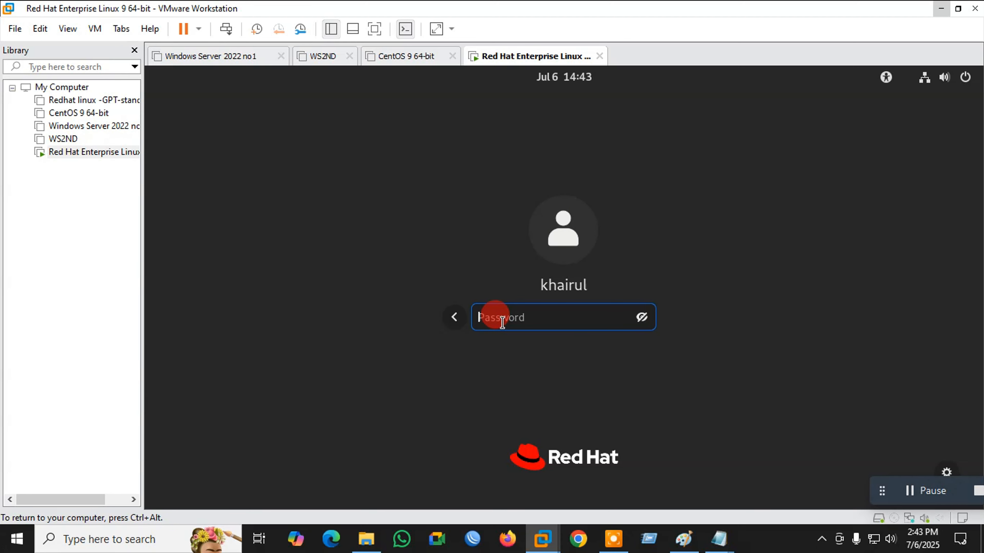
key("Return")
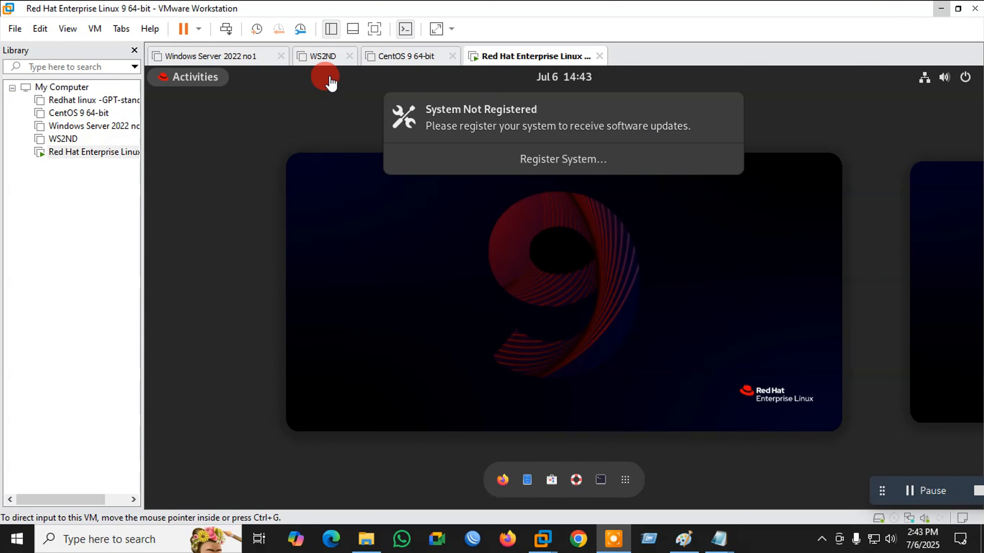
left_click(601, 480)
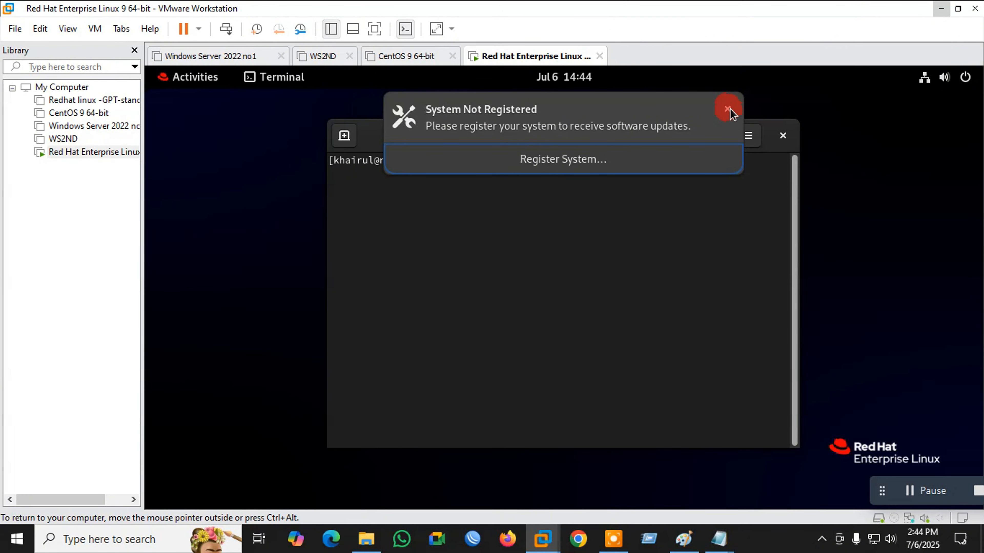
left_click(728, 109)
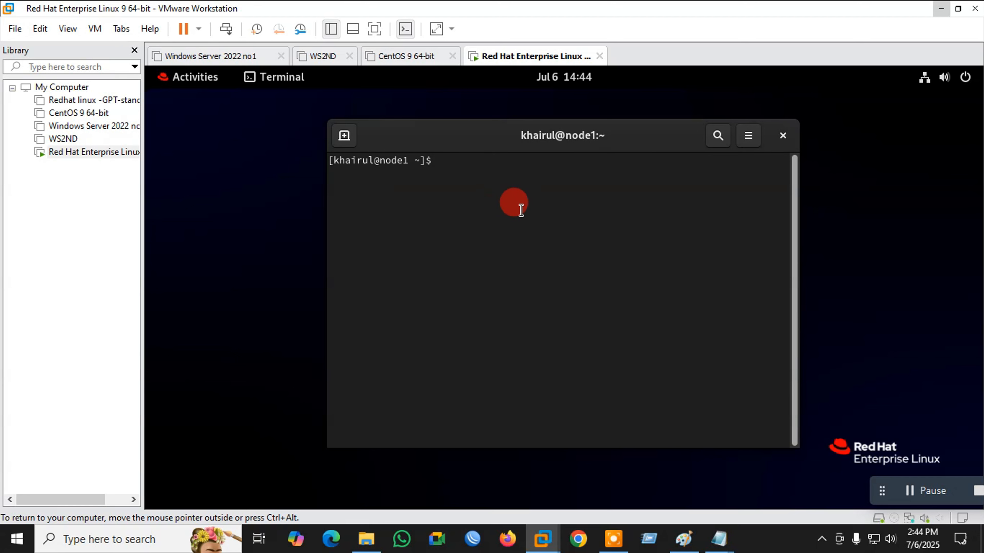